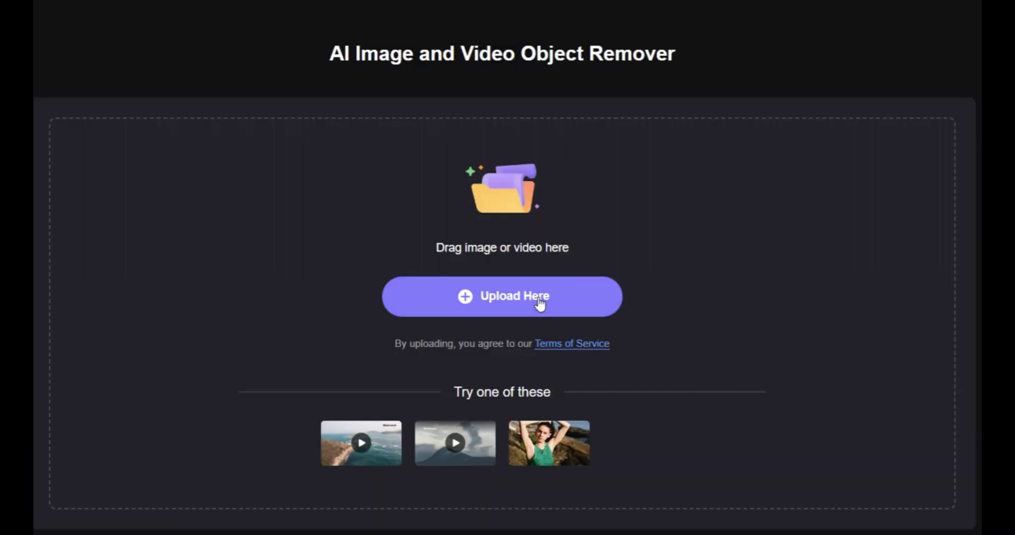
Open the Downloads › My Selfies folder showing the ten IMG-20240418 selfie photos
click(538, 297)
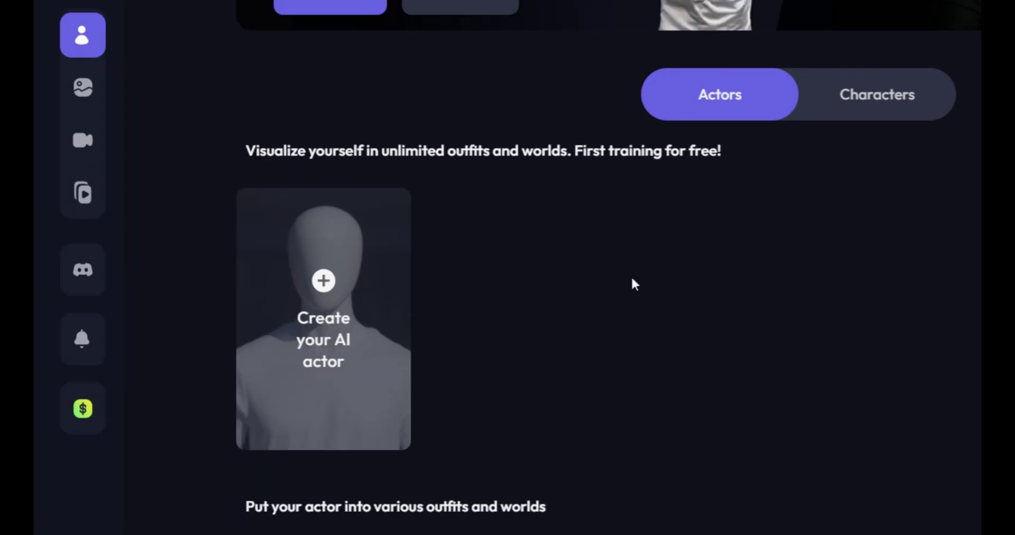
Go to Character Builder from the sidebar and view the empty Actors page
mouse_move(34, 170)
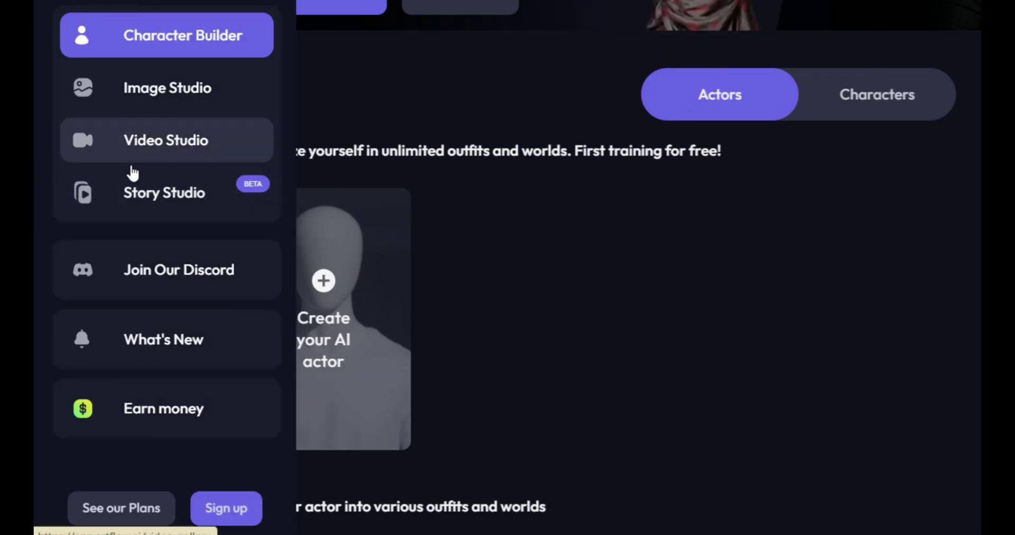
scroll(136, 169, down, 2)
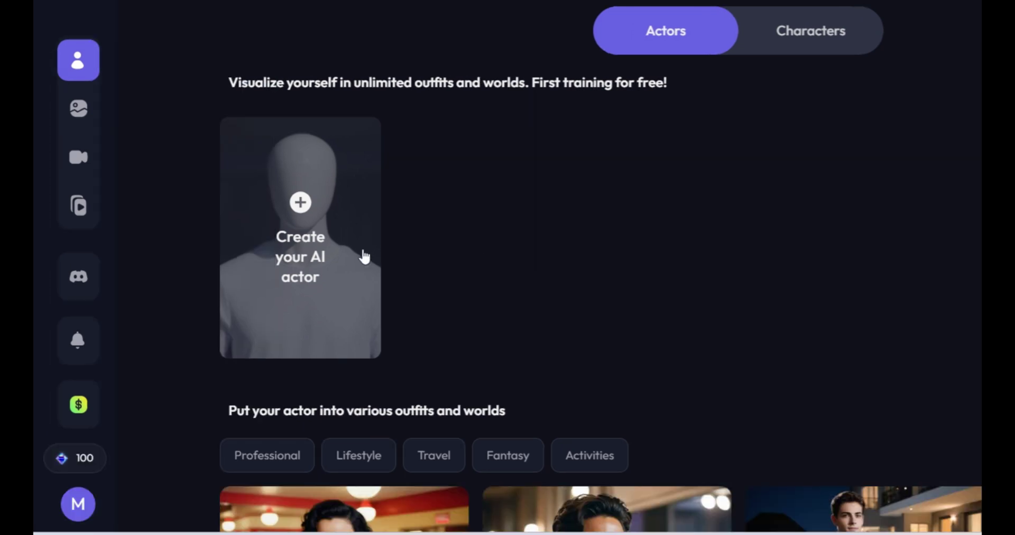
mouse_move(102, 476)
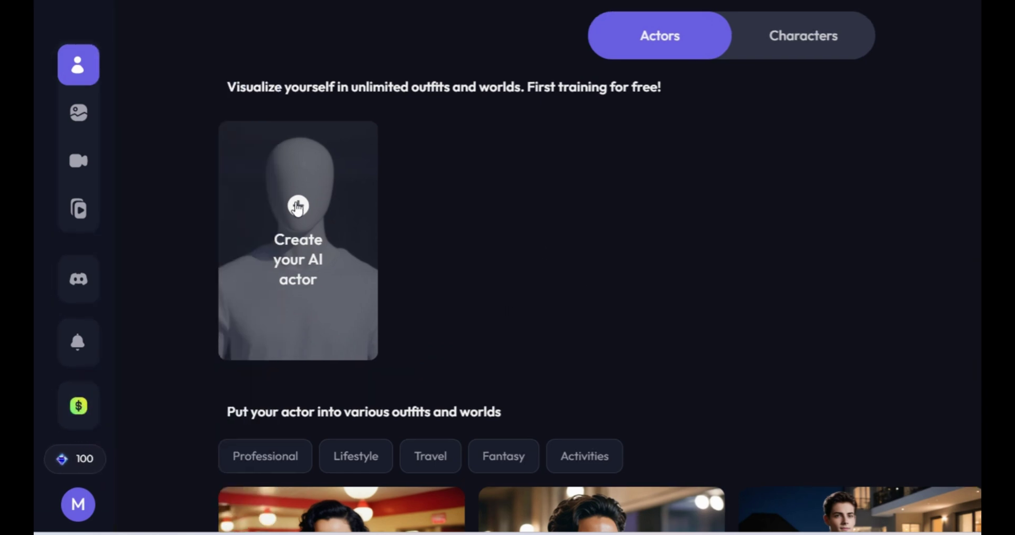
Start a new AI actor and enter the actor's name
click(296, 212)
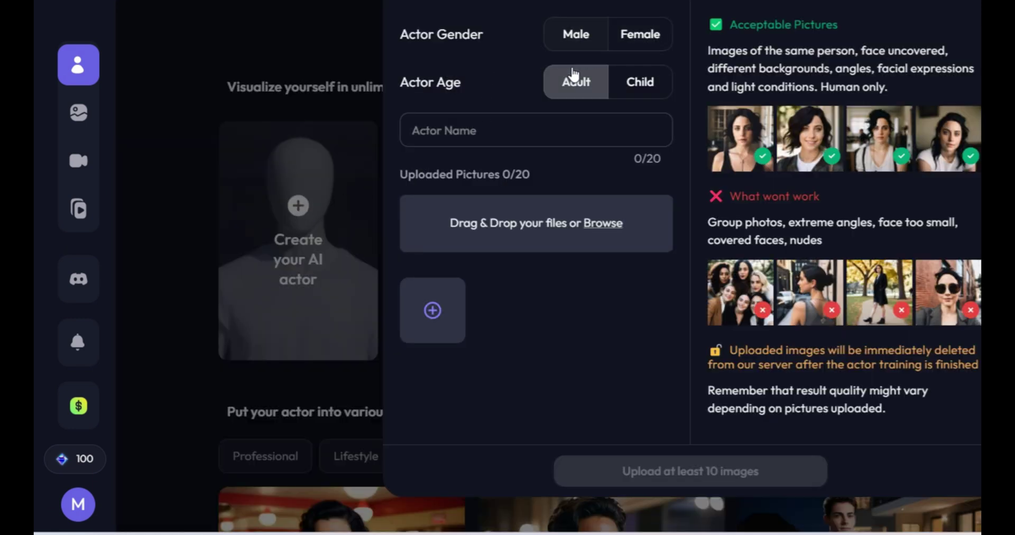
click(559, 130)
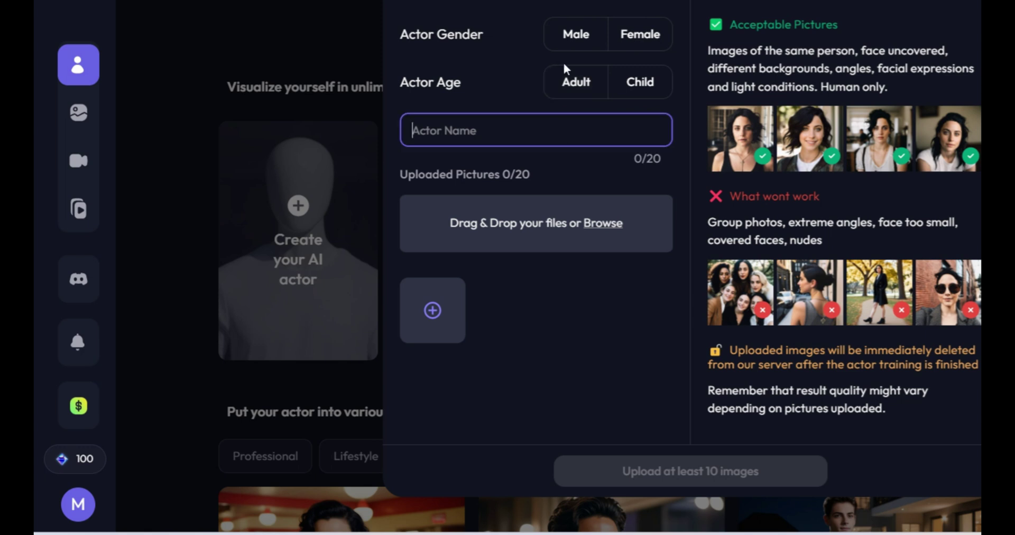
text(shadab_)
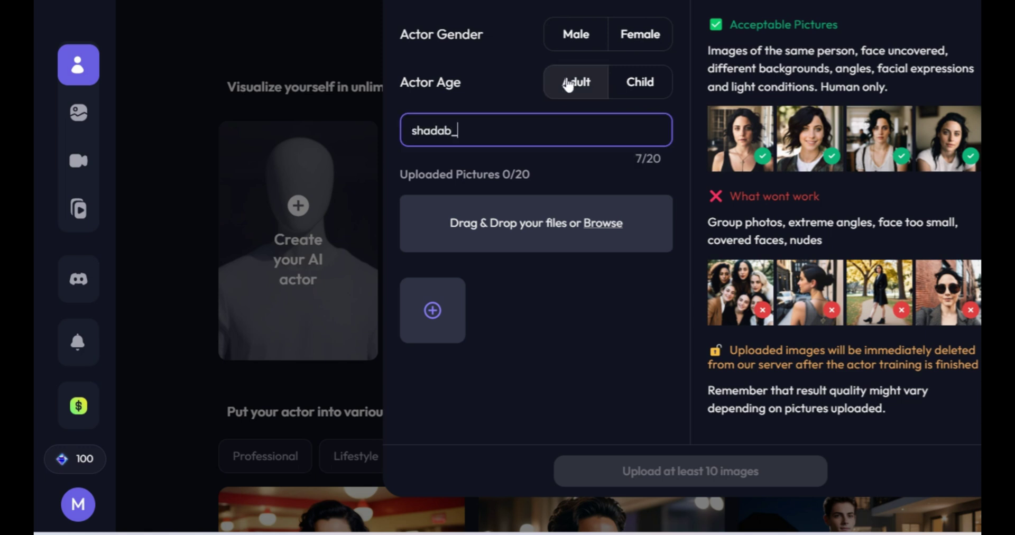
text(rza)
Upload all ten selfie photos from My Selfies as the actor's training images
click(613, 228)
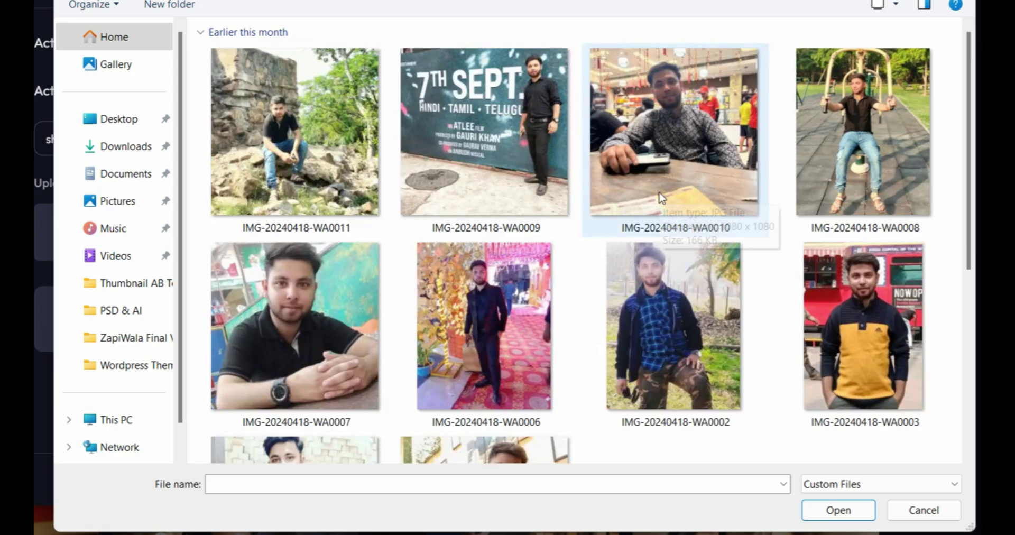
click(763, 186)
key(ctrl+a)
click(839, 510)
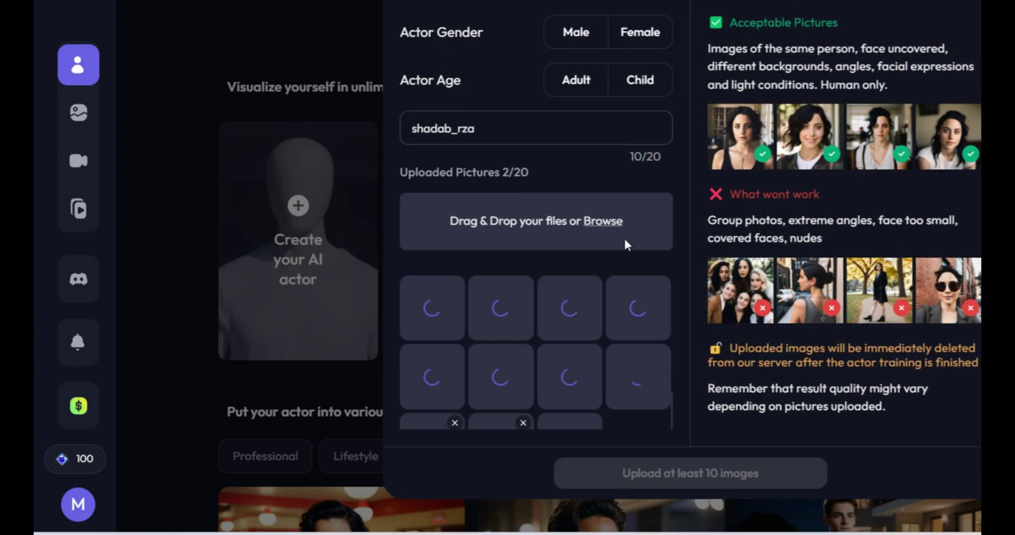
scroll(660, 278, down, 2)
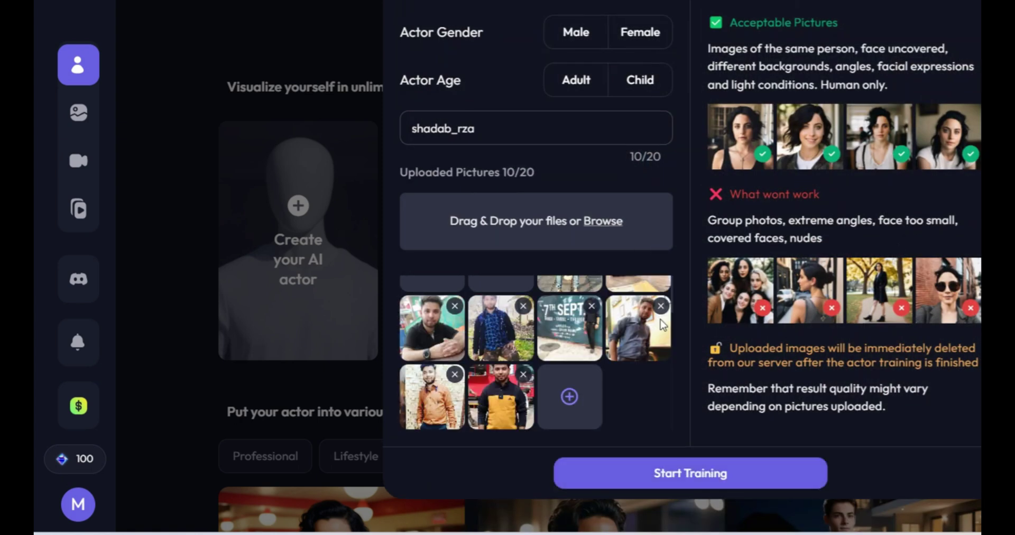
Start training the actor using the free first-actor offer
click(720, 474)
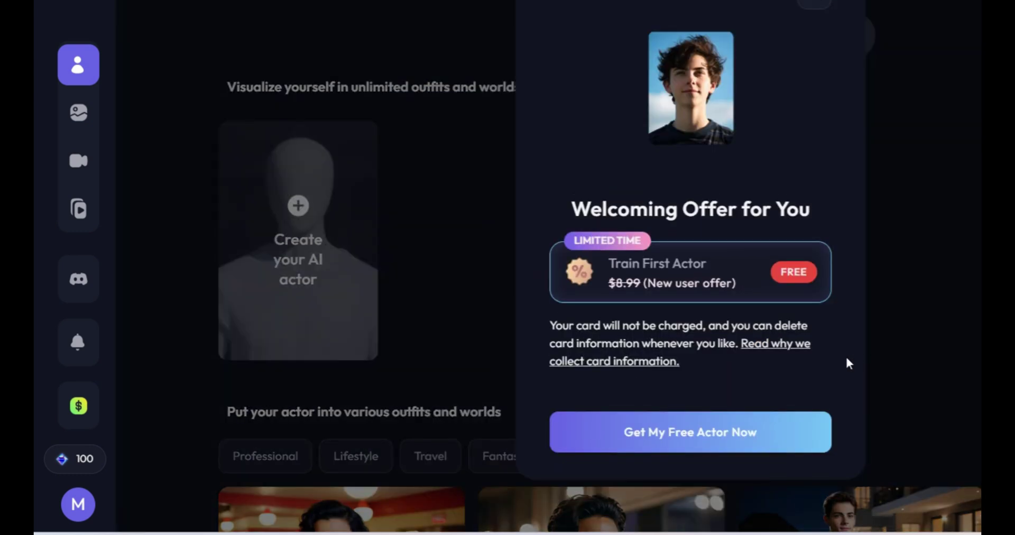
click(720, 443)
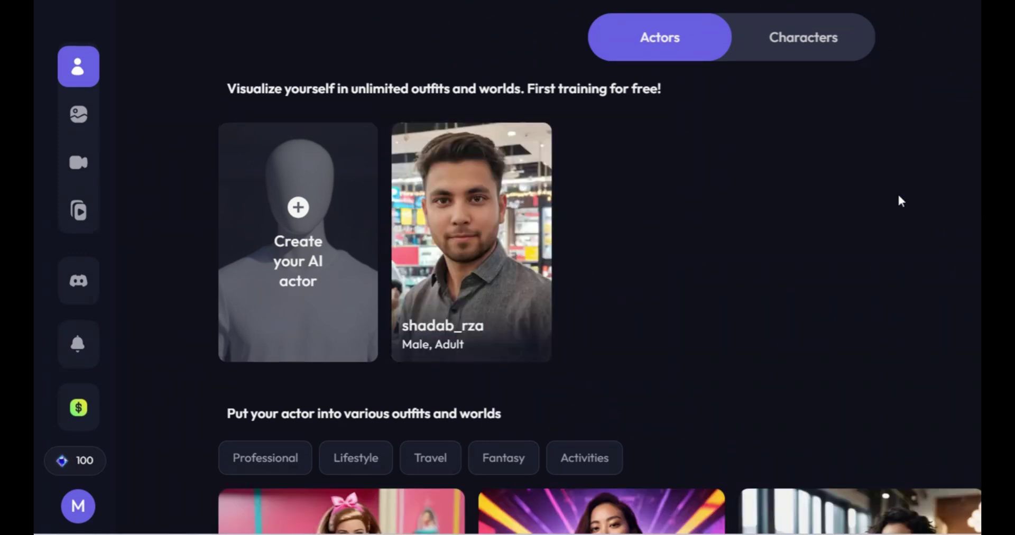
Scroll the Actors page to reach the image generator with the designer home studio prompt
scroll(898, 197, down, 2)
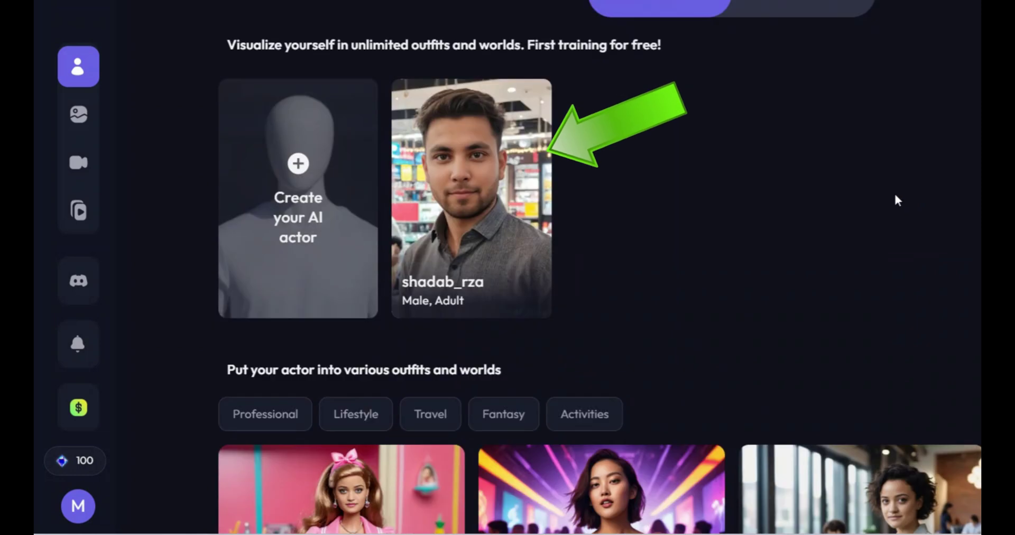
scroll(520, 180, down, 3)
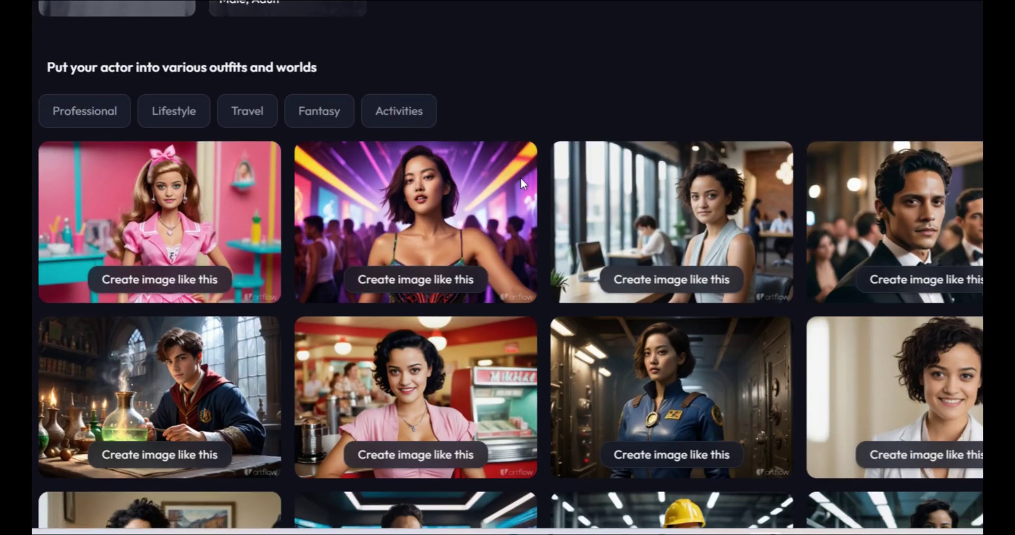
scroll(520, 179, up, 1)
scroll(521, 184, up, 3)
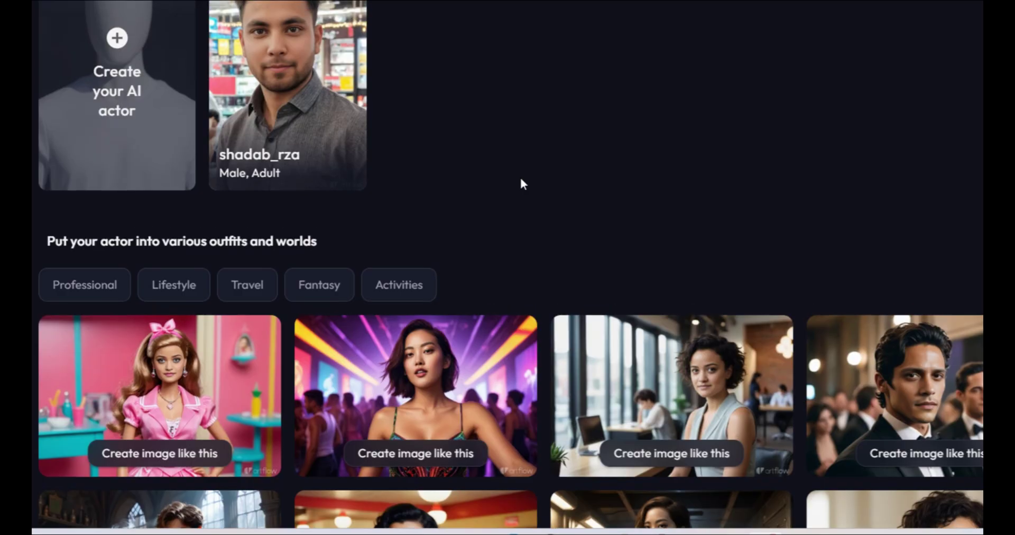
scroll(449, 230, up, 1)
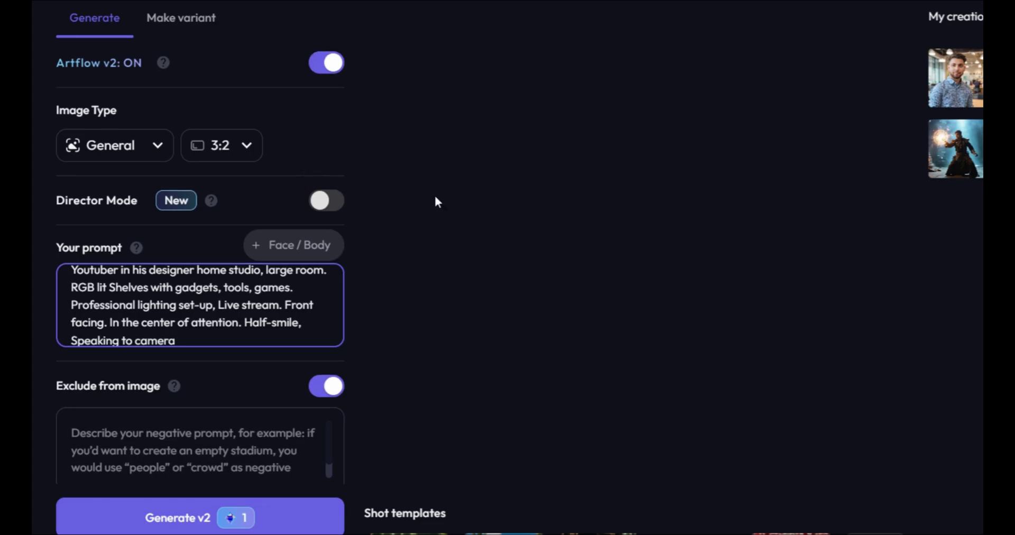
click(151, 156)
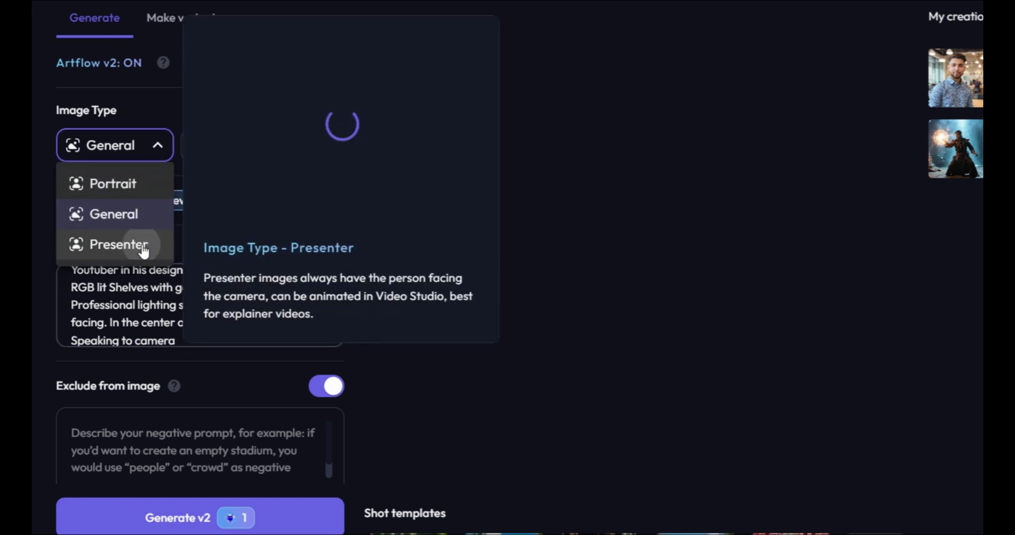
click(144, 247)
click(315, 340)
scroll(212, 318, up, 2)
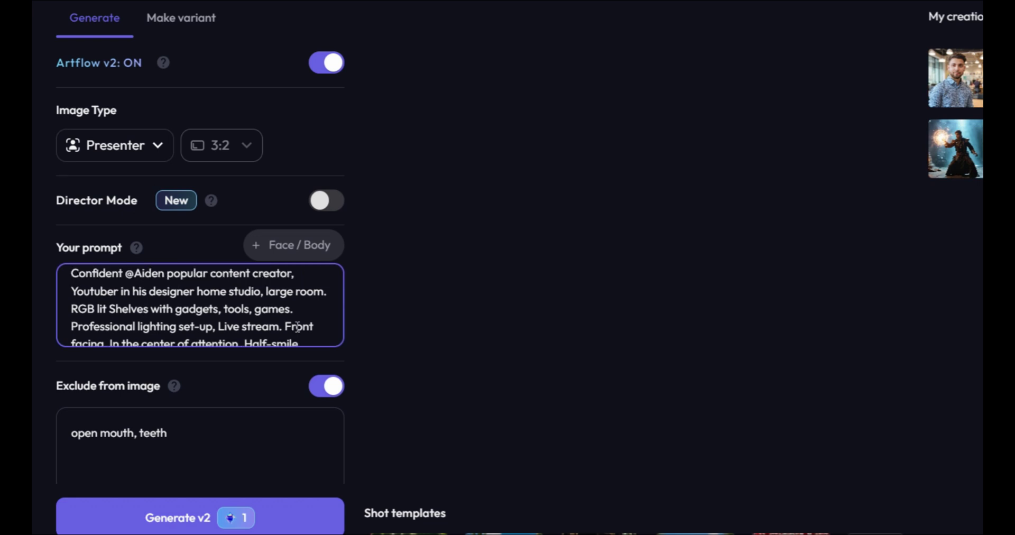
drag(134, 277, 148, 277)
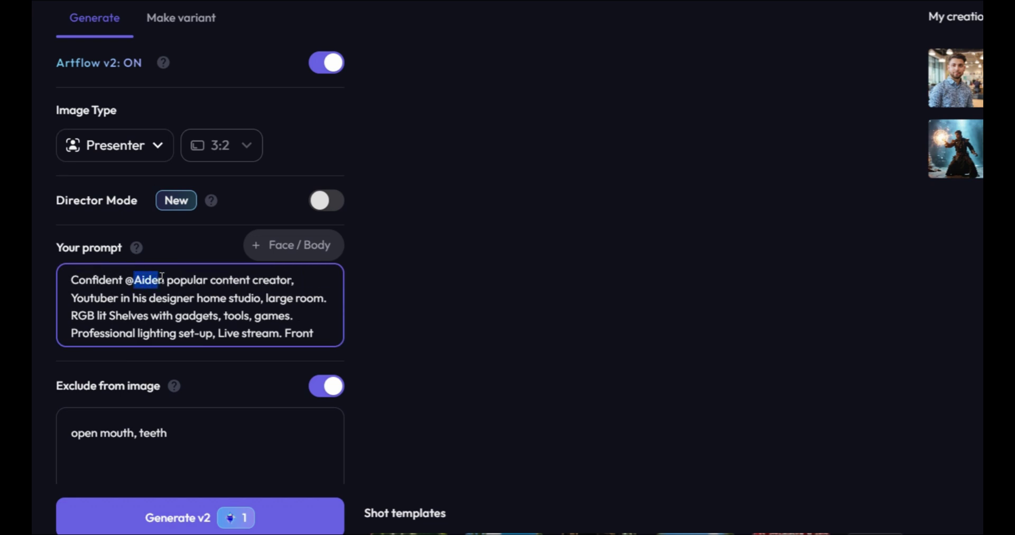
text(Sh)
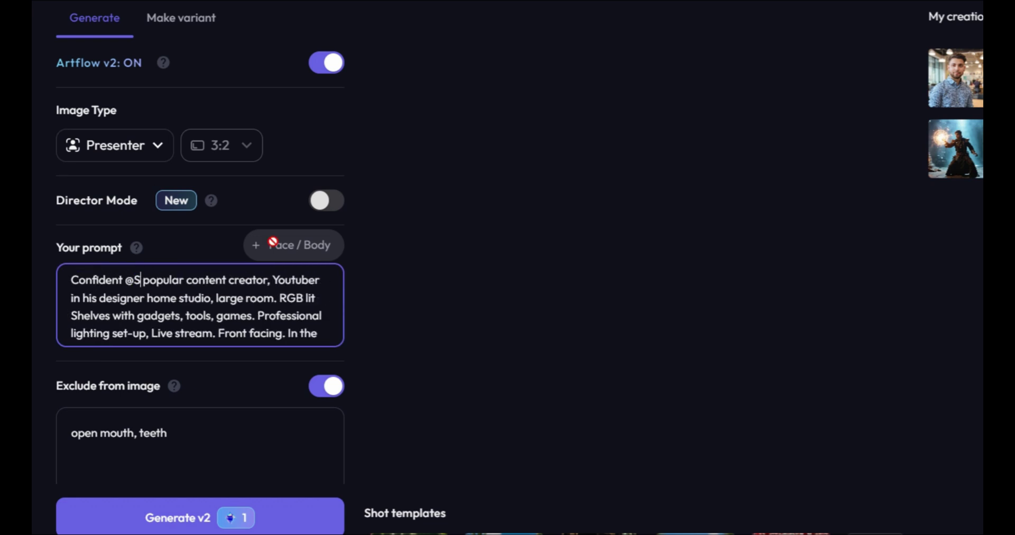
text(adab_r)
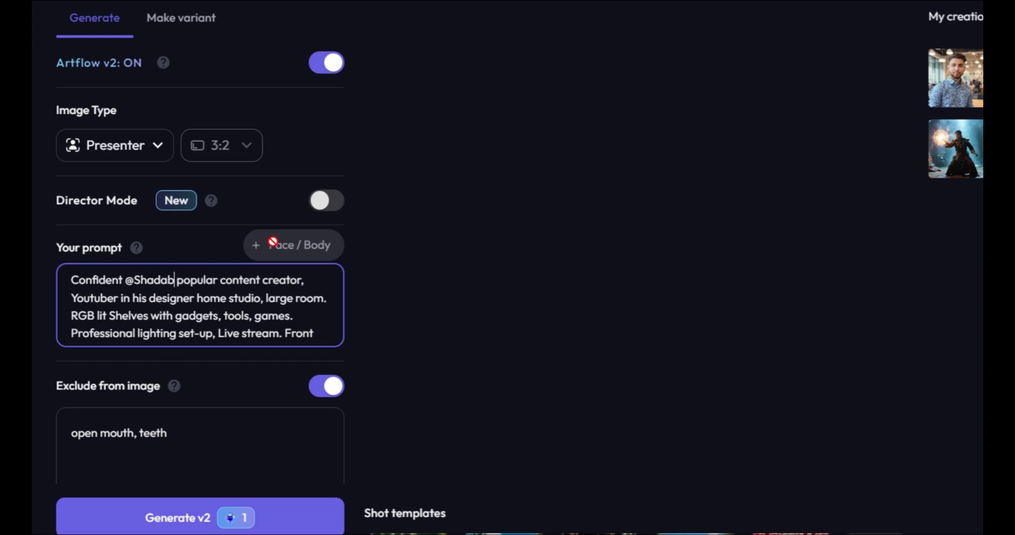
text(za, )
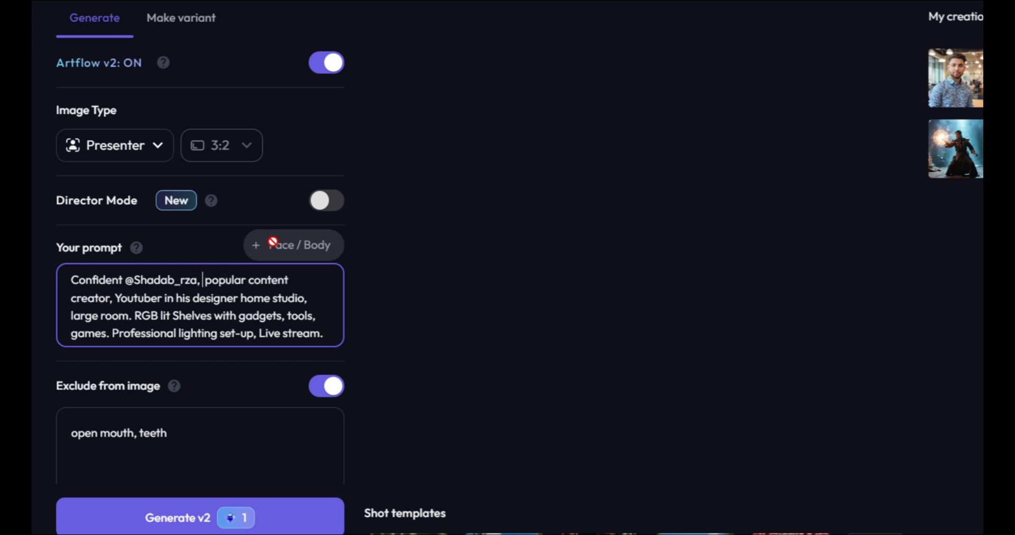
text(speaking to ca)
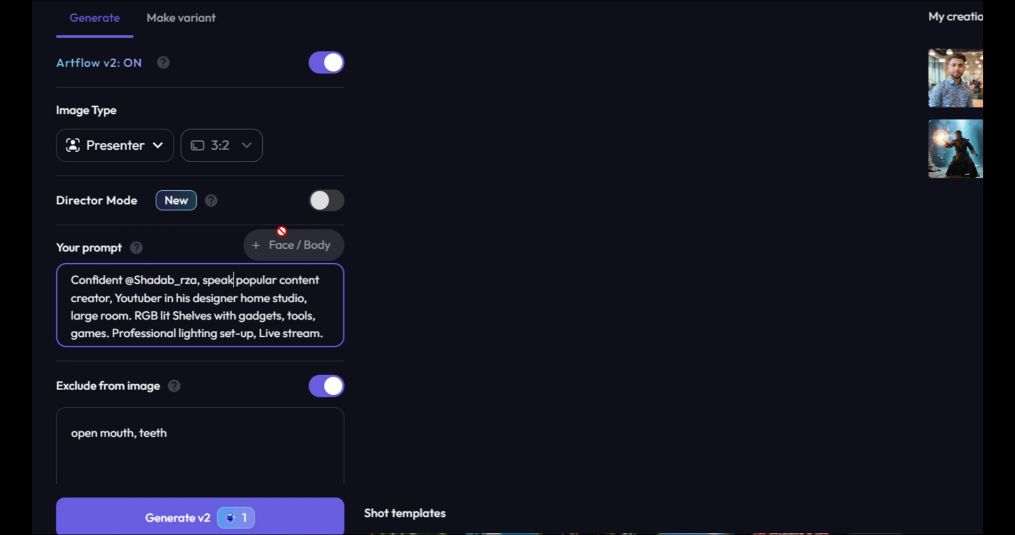
text(mera, )
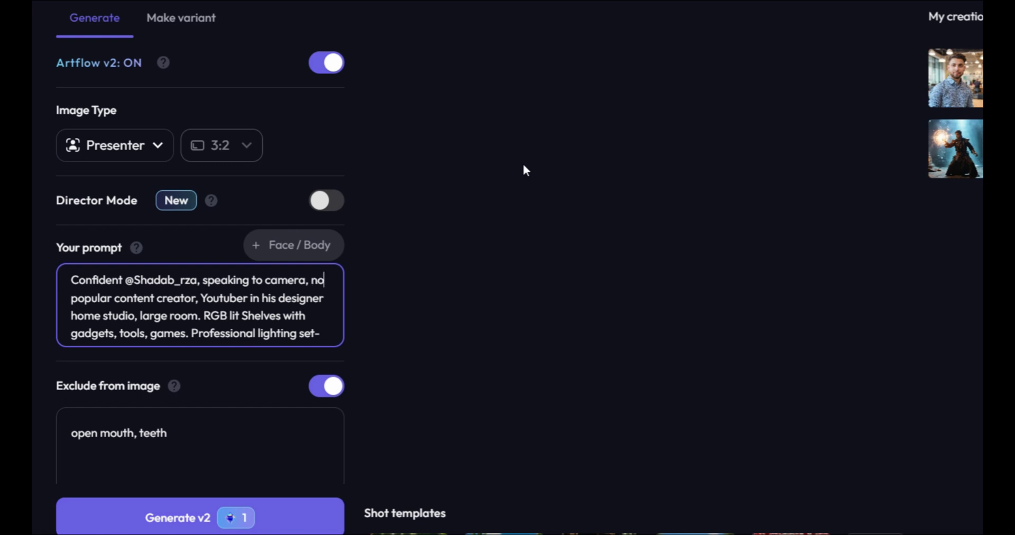
text(no smile,)
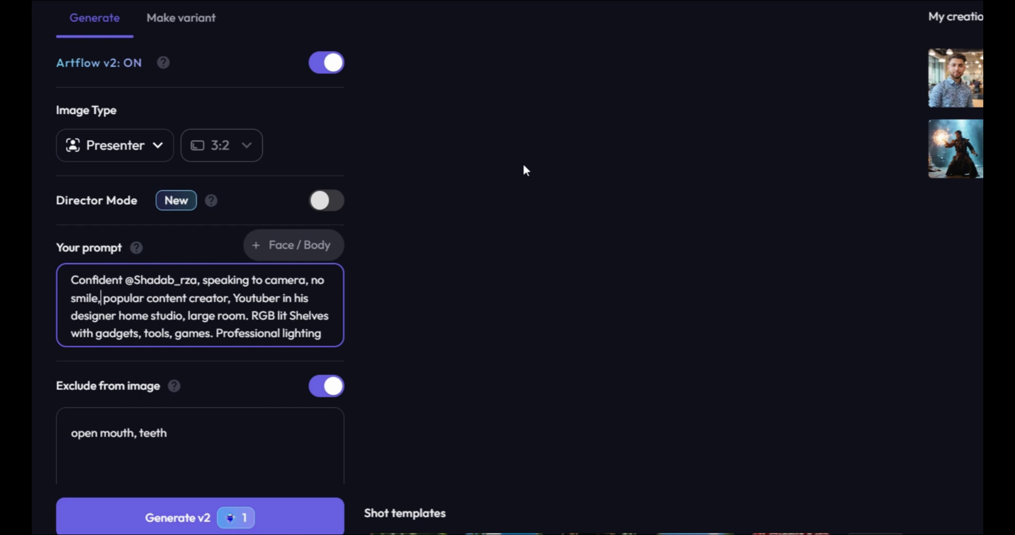
Delete the 'Half-smile' phrase from the end of the prompt
key(Down)
key(Down)
key(Down)
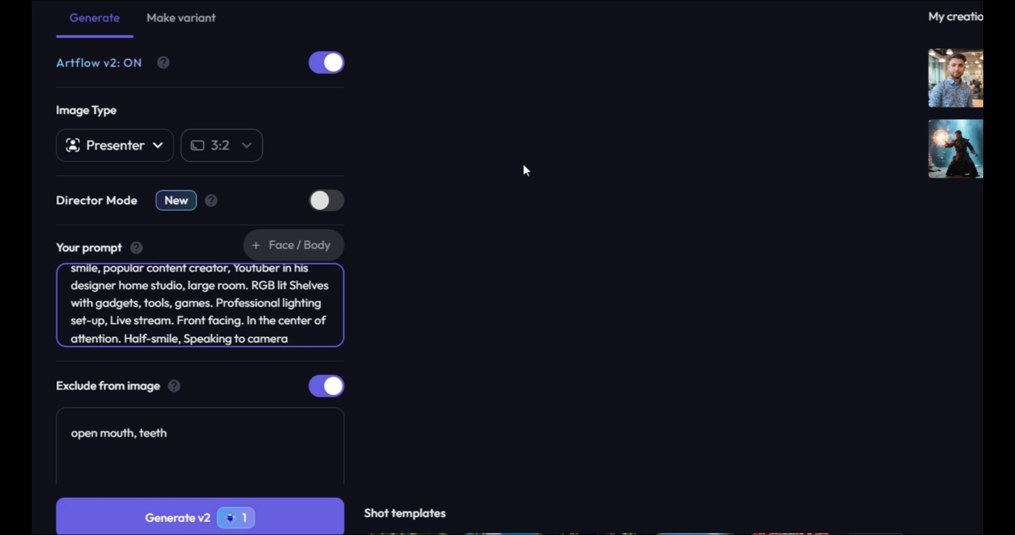
key(shift+Right)
key(shift+Right)
key(shift+Right)
key(shift+Right)
key(shift+Right)
key(shift+Right)
key(shift+Right)
key(shift+Right)
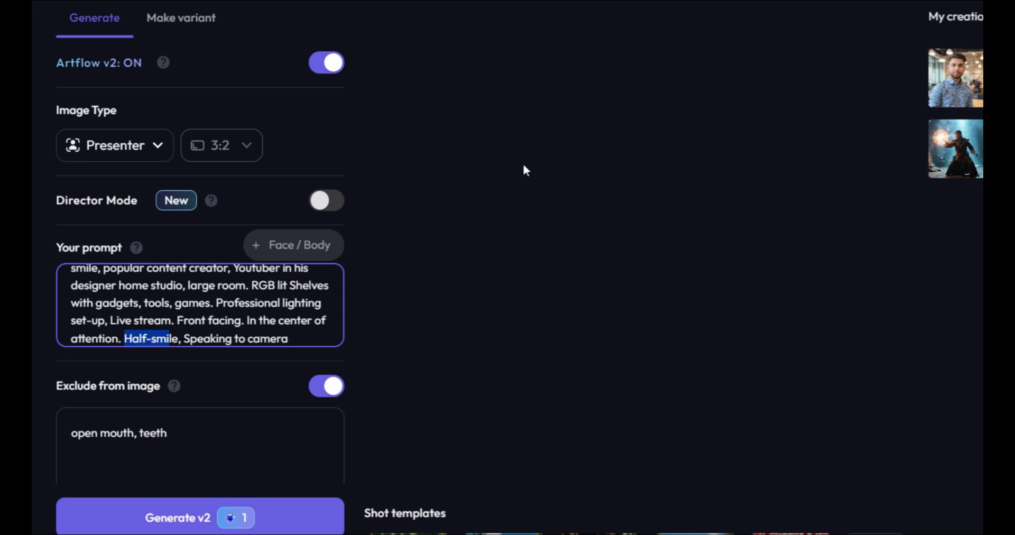
key(BackSpace)
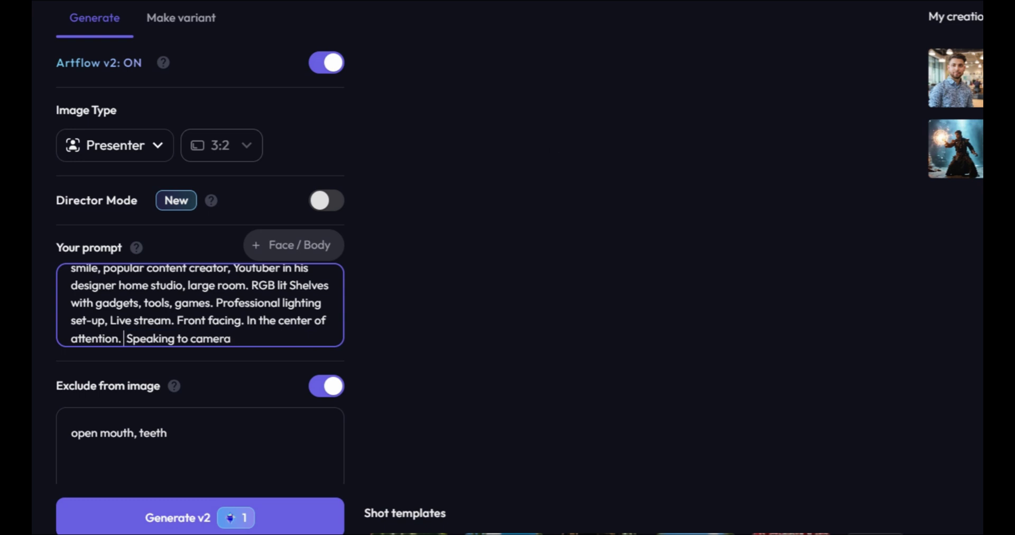
scroll(296, 328, down, 3)
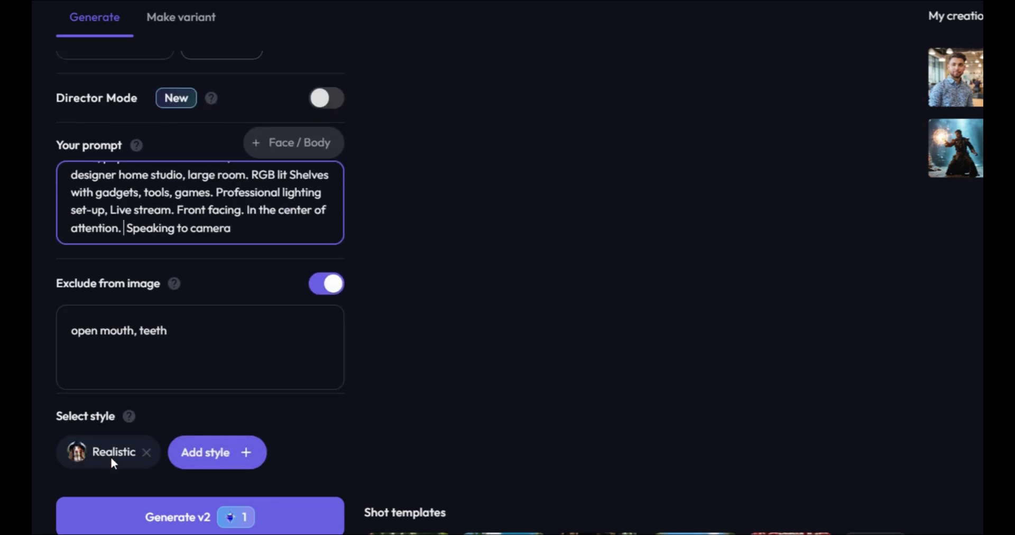
Generate four presenter images and animate the bottom-right one as the video scene
click(210, 519)
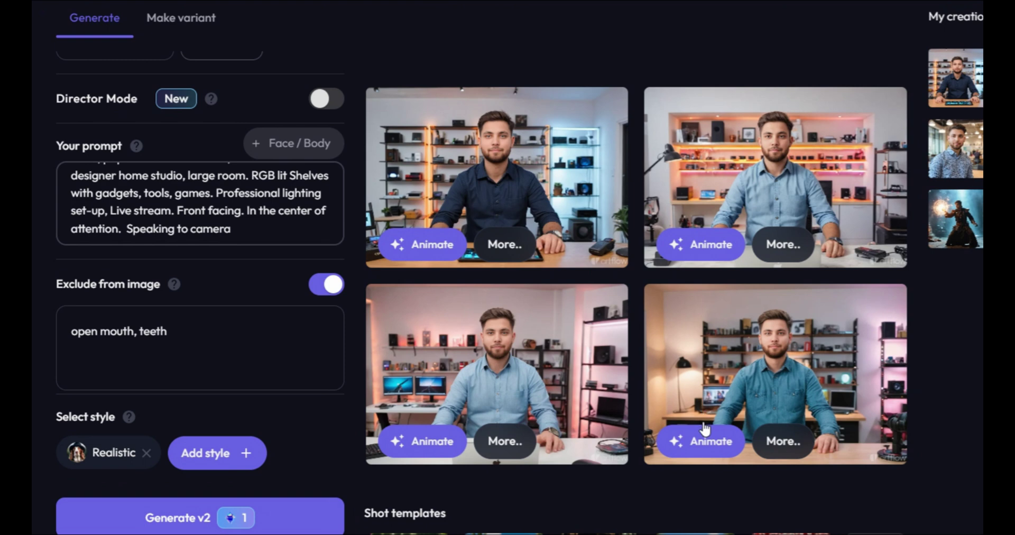
click(707, 441)
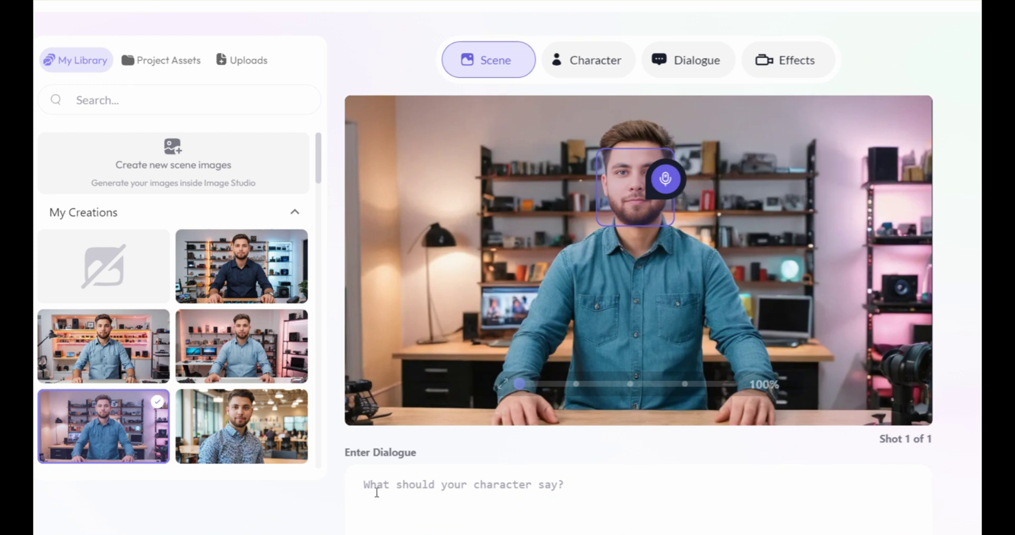
Paste the 631-character presenter script as dialogue and choose the Aiden voice
click(412, 489)
key(ctrl+v)
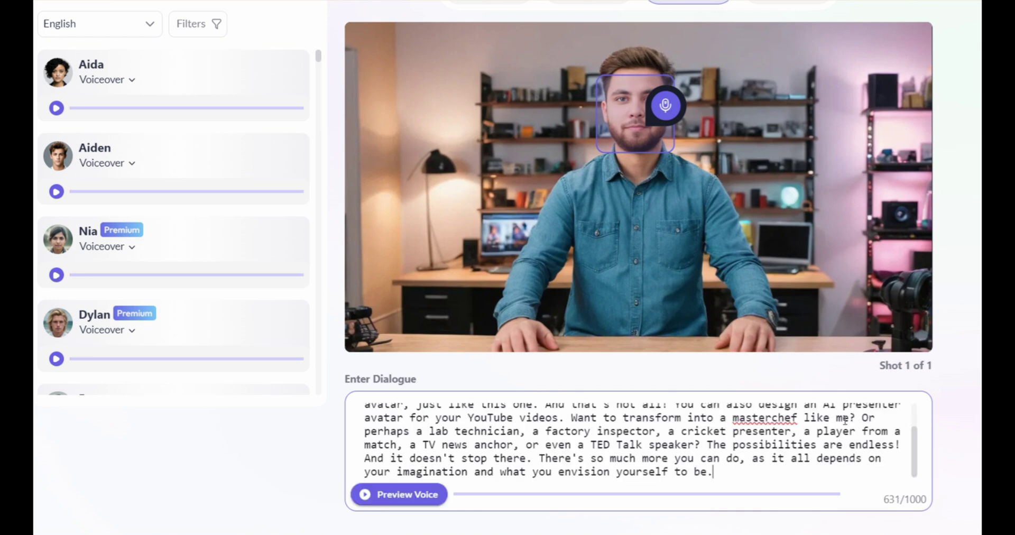
scroll(216, 261, up, 3)
scroll(216, 261, down, 8)
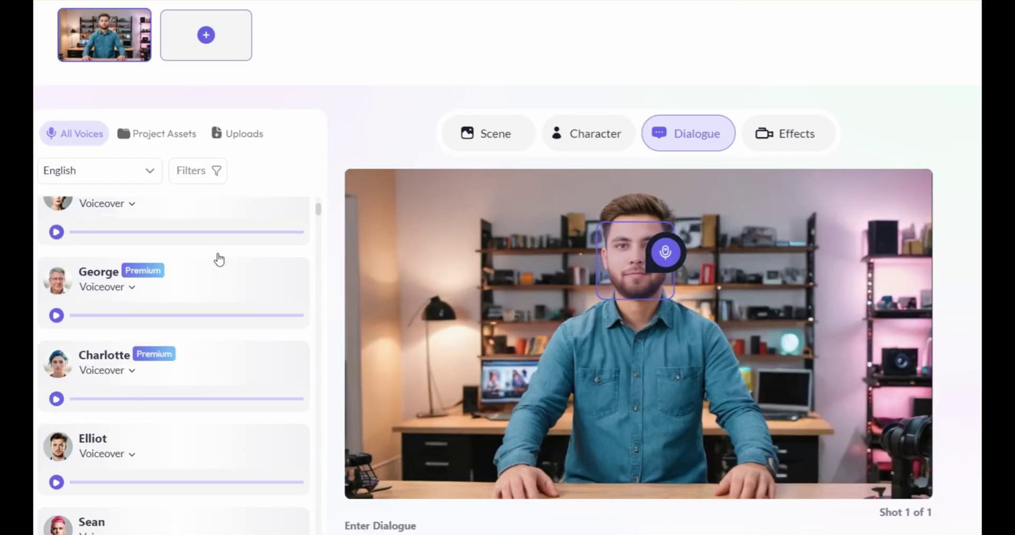
scroll(215, 267, down, 6)
scroll(216, 283, up, 10)
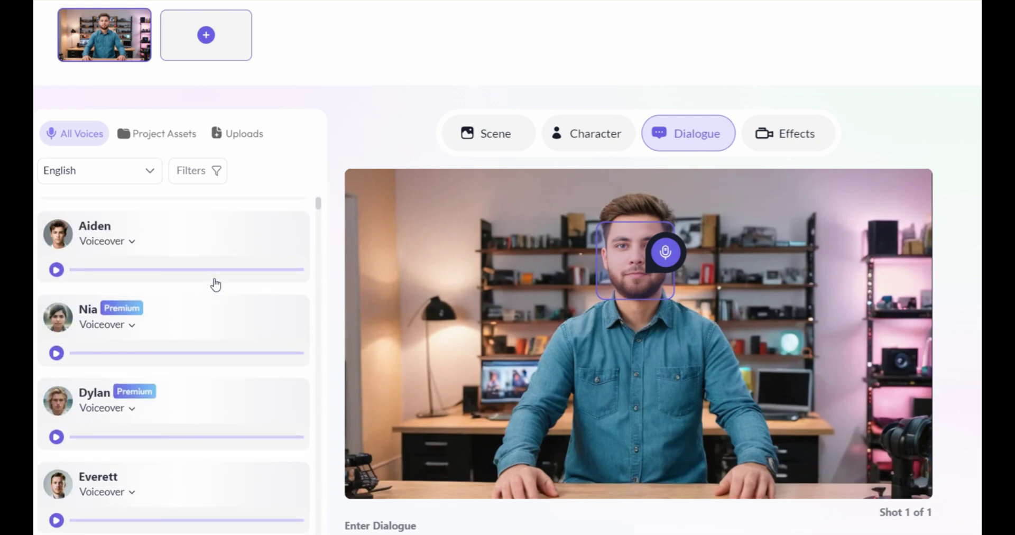
scroll(215, 285, up, 2)
mouse_move(263, 312)
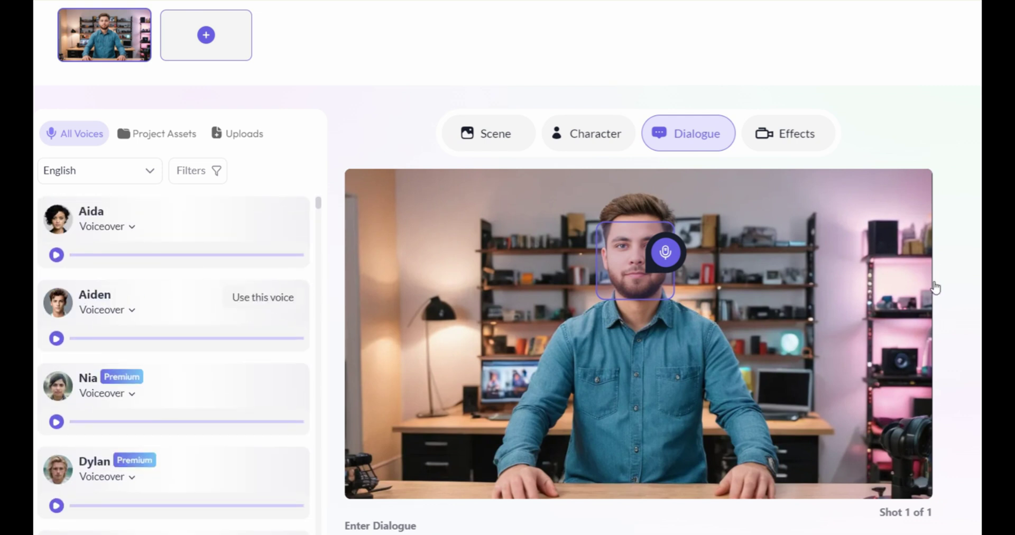
click(262, 297)
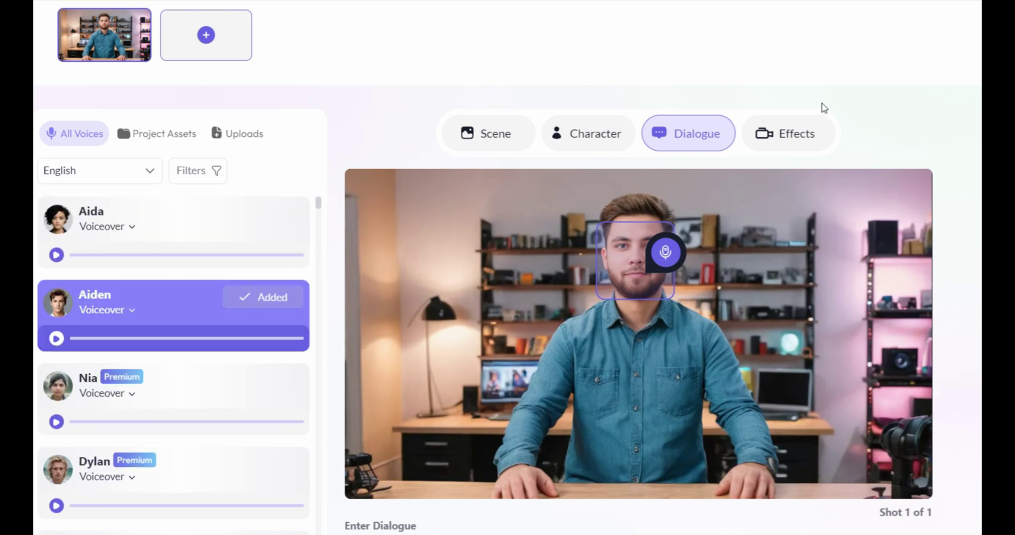
Give the shot a Zoom in camera movement and export it titled 'Ai Avatar'
click(814, 135)
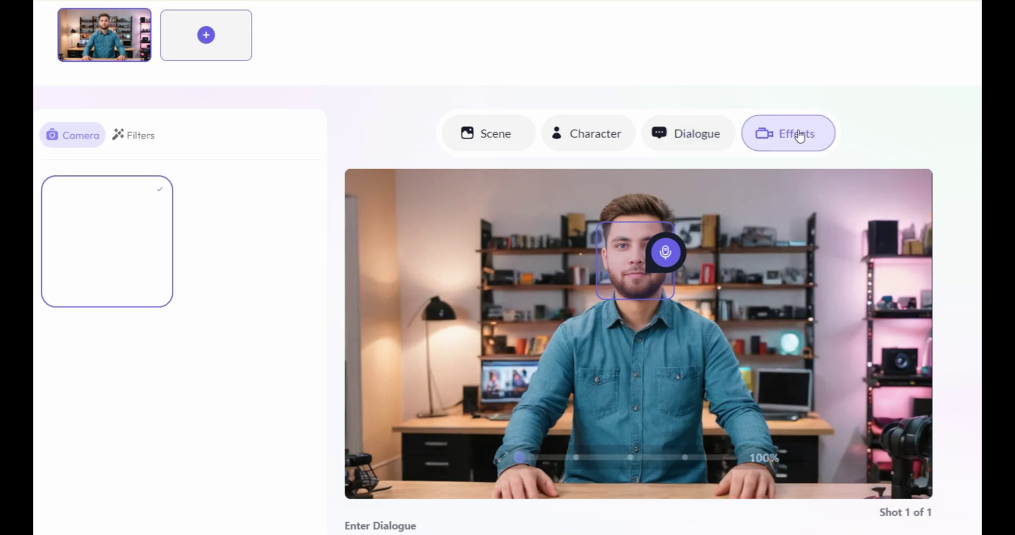
click(129, 504)
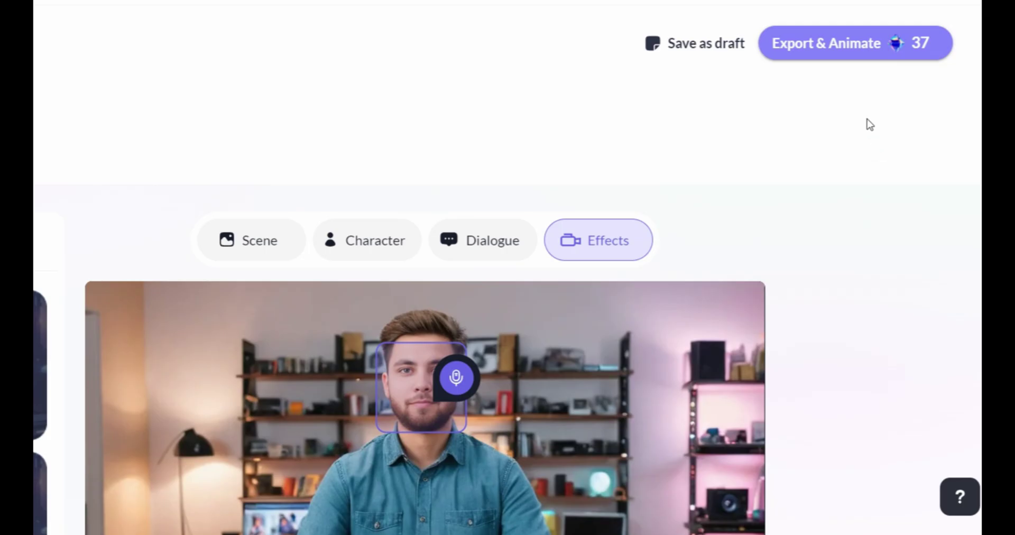
mouse_move(833, 50)
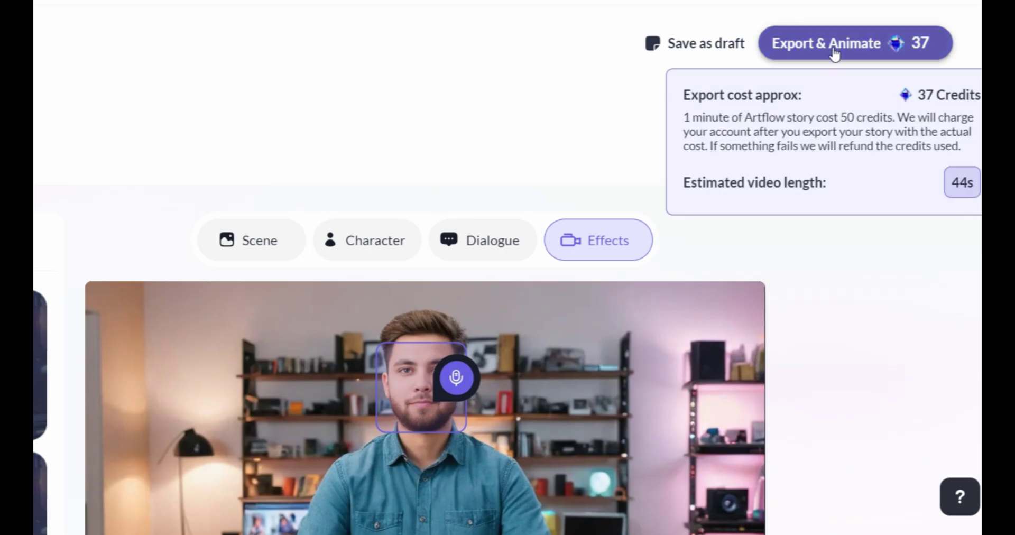
click(834, 51)
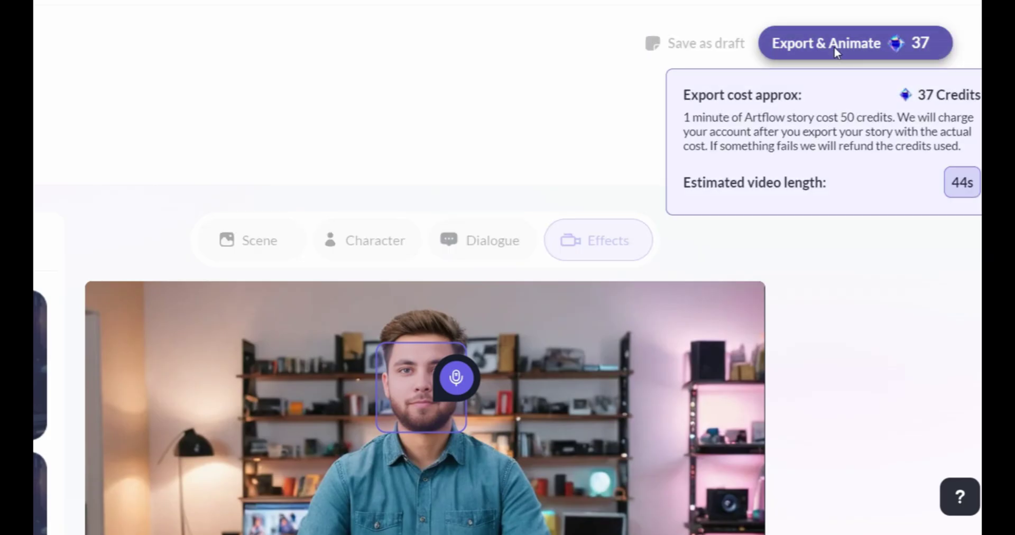
text(i Avatar)
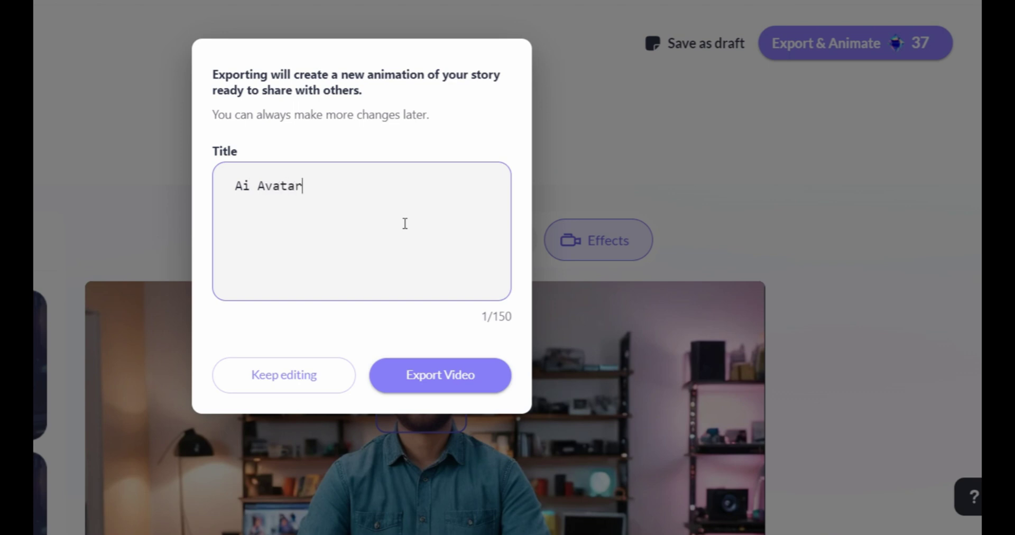
click(453, 378)
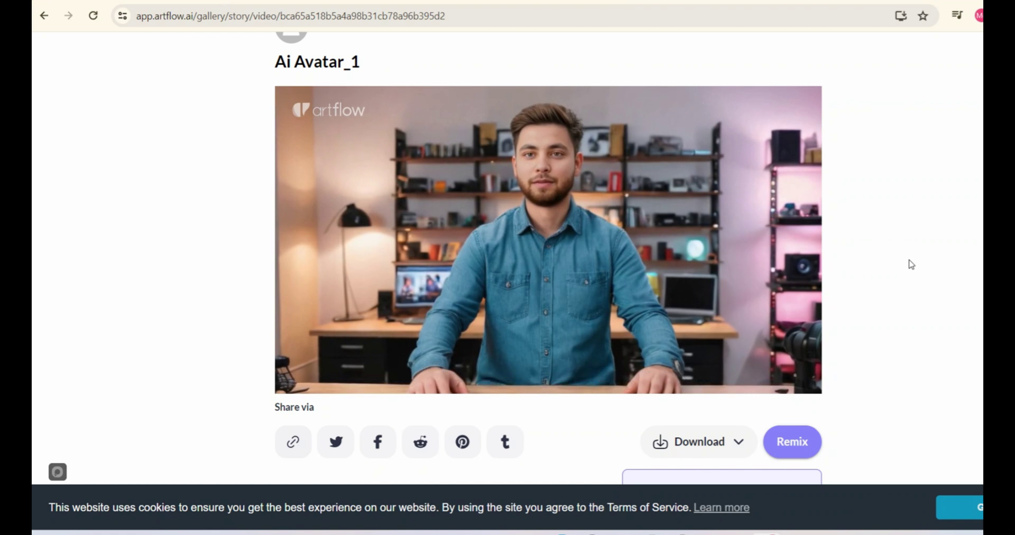
Pause the Ai Avatar_1 video at 0:27 and show its Download options
key(space)
scroll(940, 364, down, 1)
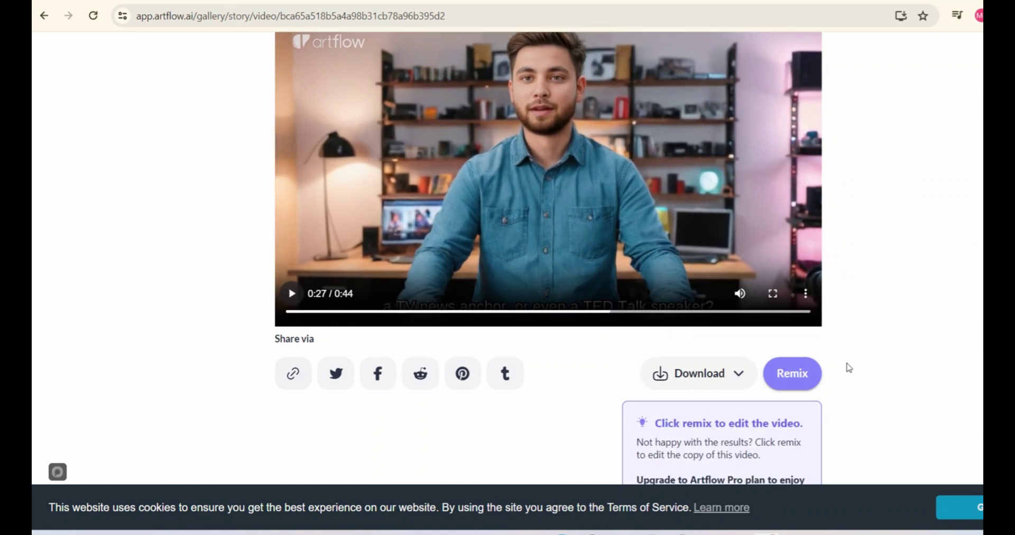
click(734, 380)
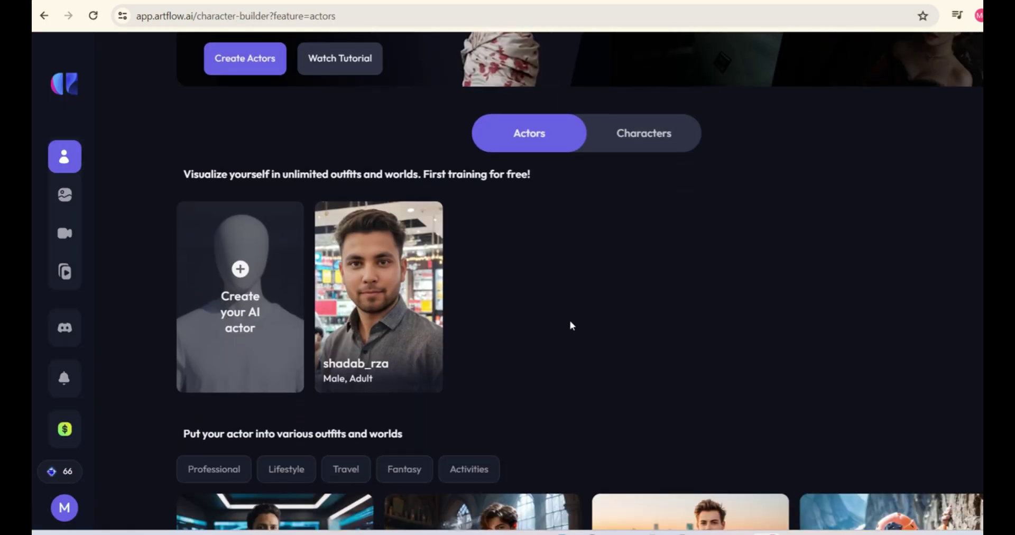
Start creating actor images with Presenter type and the full-body, green-background prompt pasted in
mouse_move(400, 385)
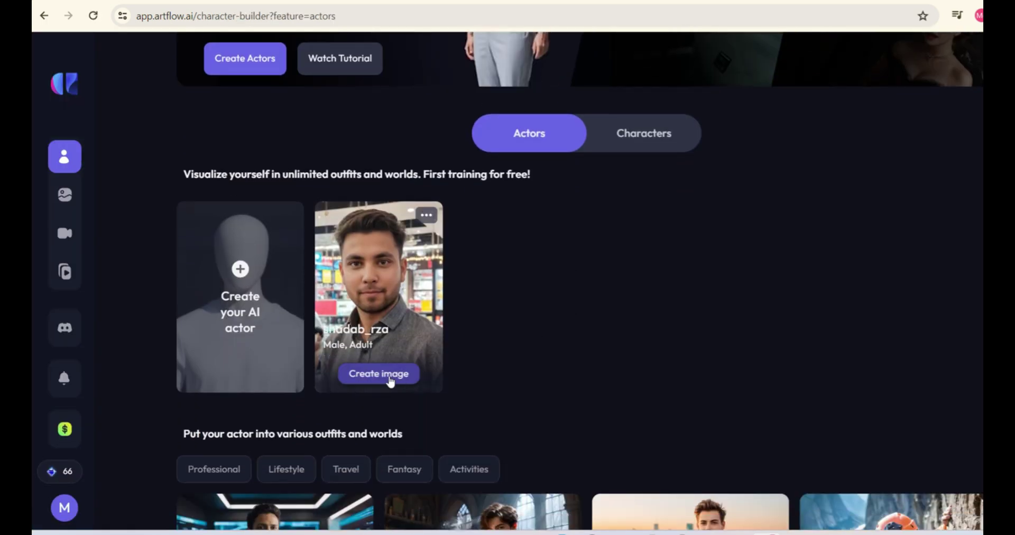
click(390, 380)
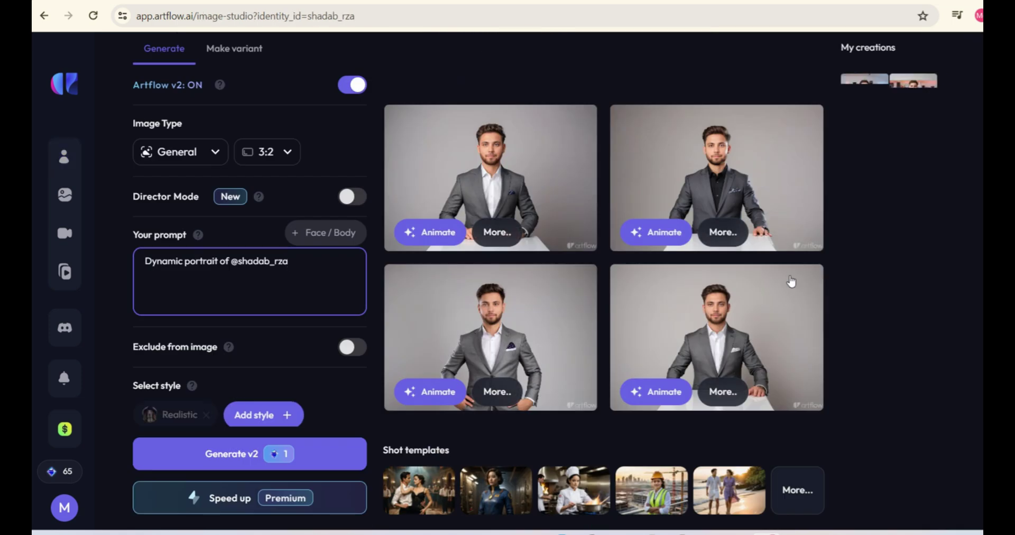
click(207, 152)
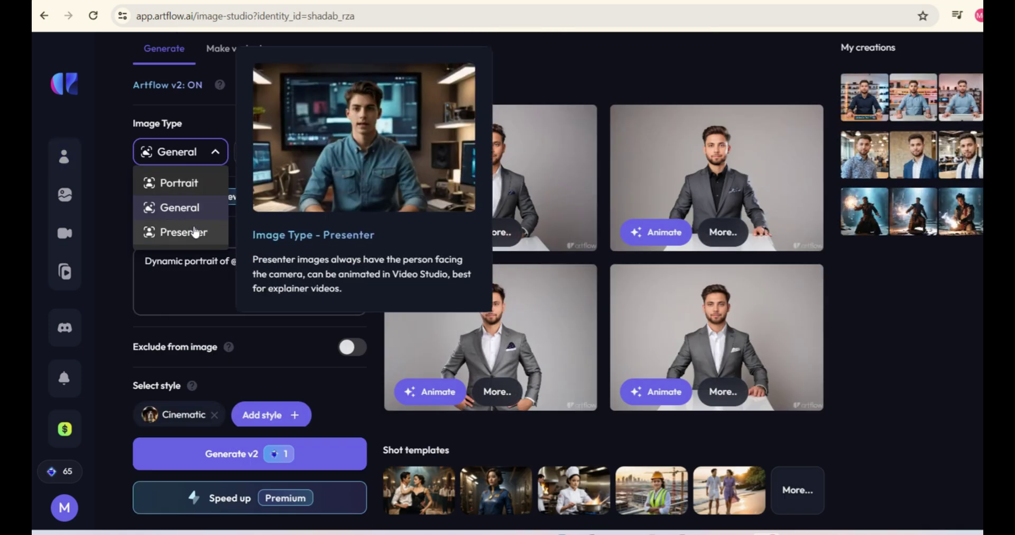
click(195, 233)
click(255, 274)
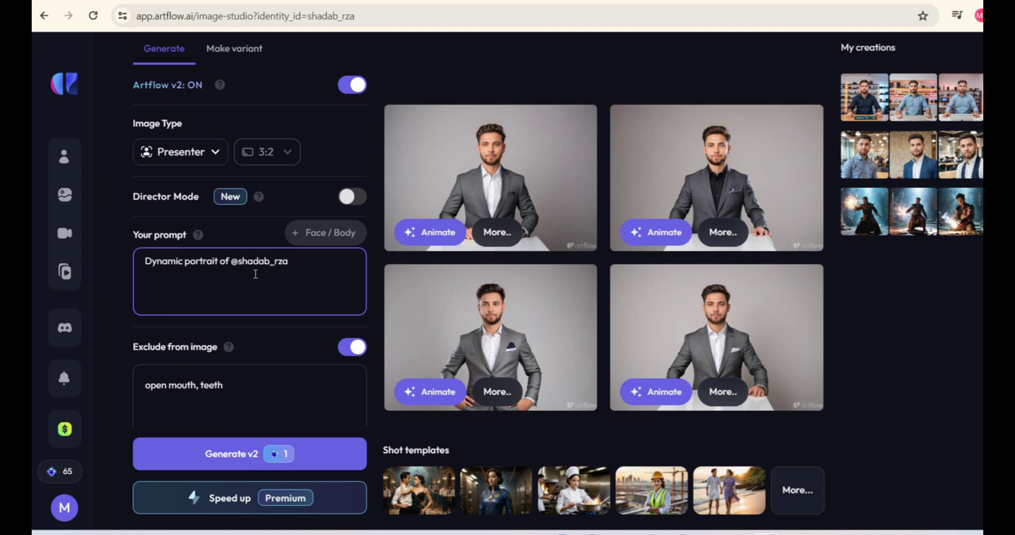
key(ctrl+a)
text(Full Body Shot Of @Shadab_rza In Black Suit, Standing, Parrot Green Background)
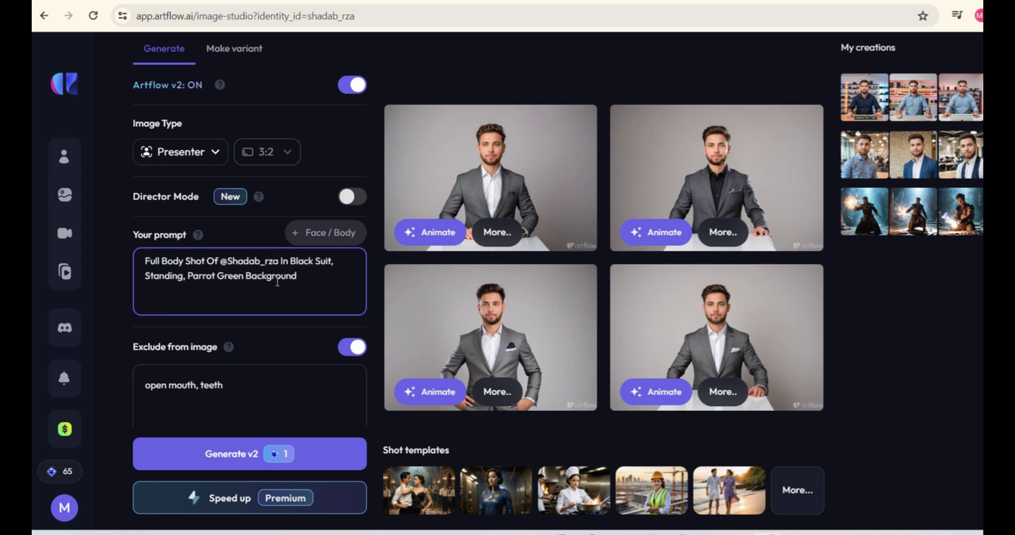
Replace the exclusions with the longer pasted list and swap Cinematic style for Realistic
scroll(261, 319, down, 1)
click(278, 326)
key(ctrl+a)
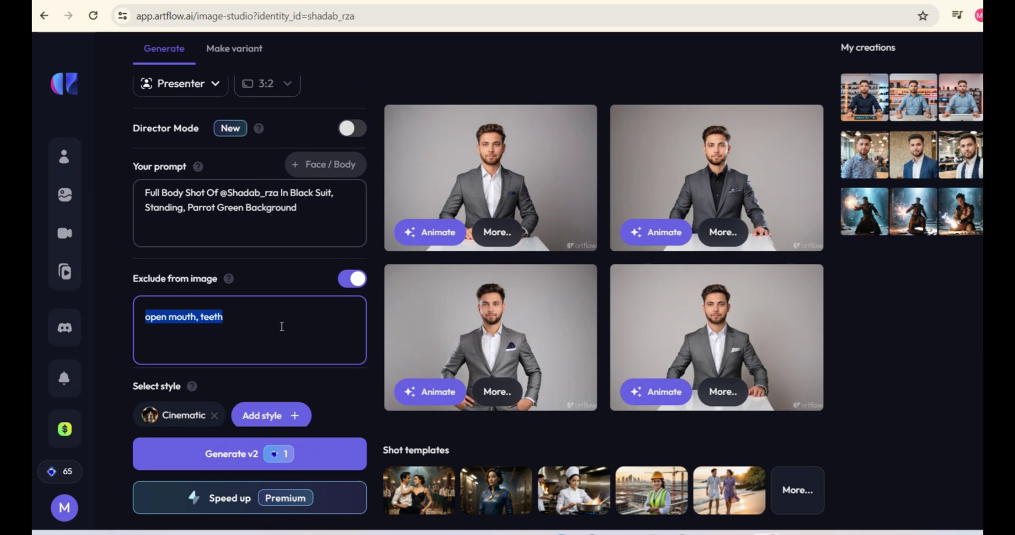
key(ctrl+a)
text(Glasses, Side View, Profile Image, Showing Teeth, Serious, Hands, Fingers. Close-Up. Sideways)
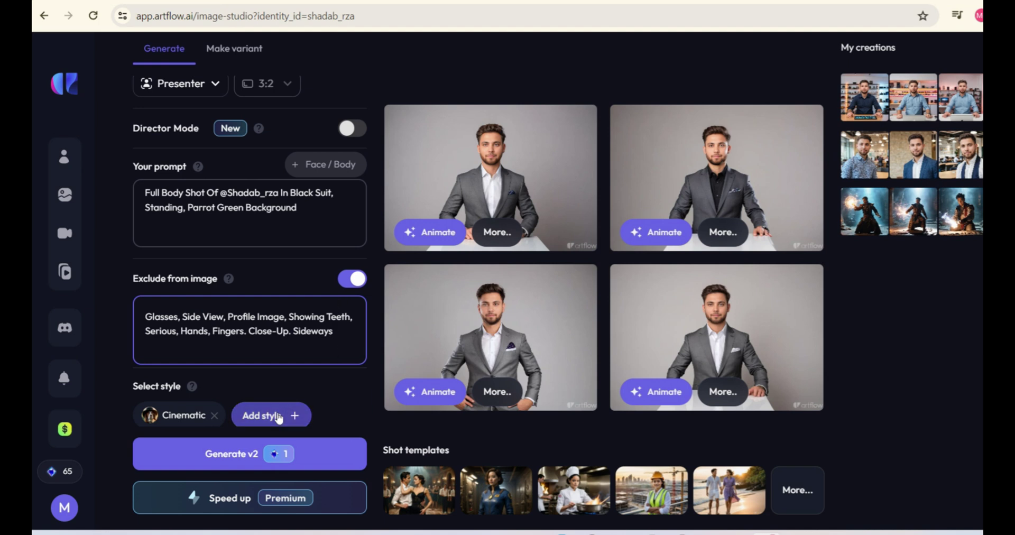
click(214, 417)
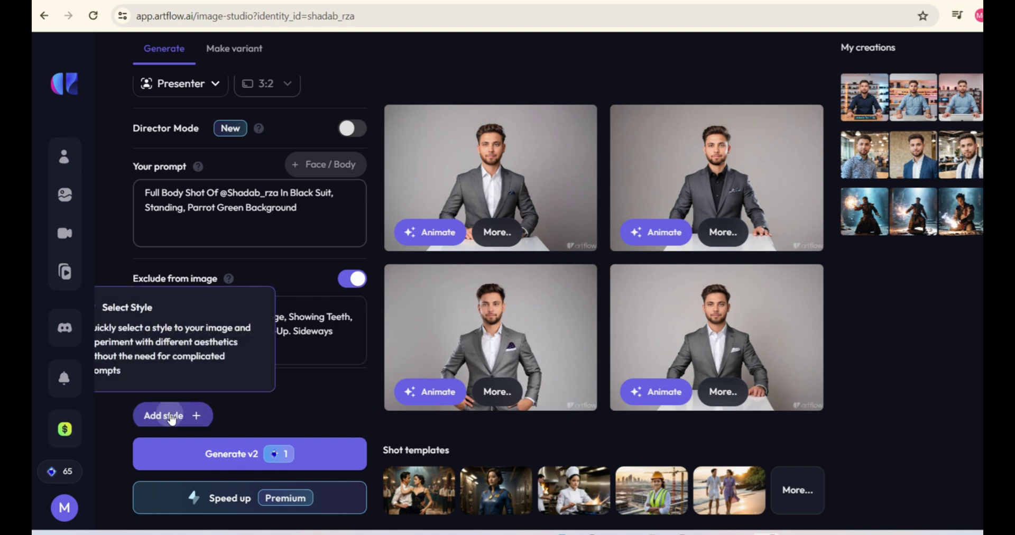
click(167, 416)
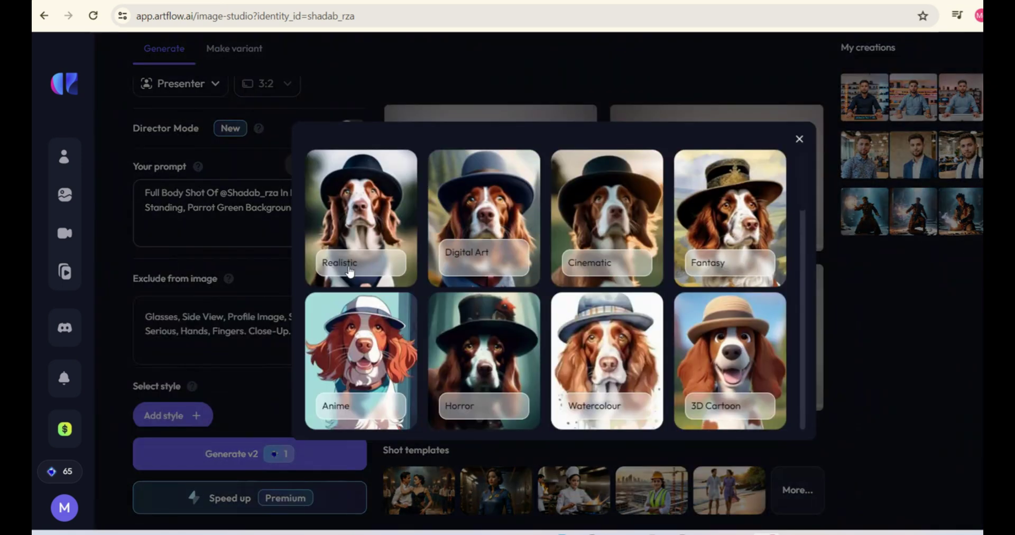
click(350, 271)
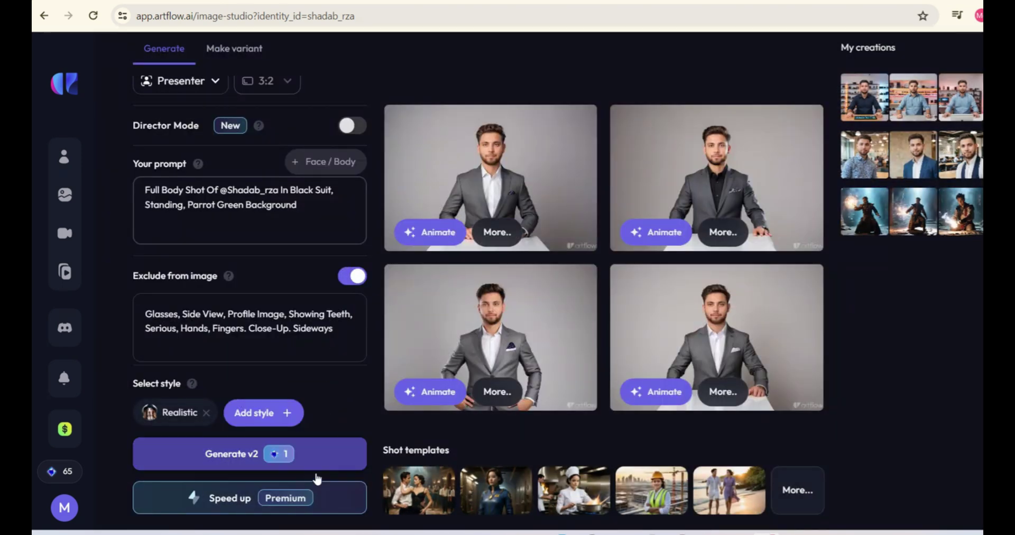
Generate new green-background actor images, enter the avatar's dialogue, and title the video 'Ai Green Screen Avatar'
click(309, 462)
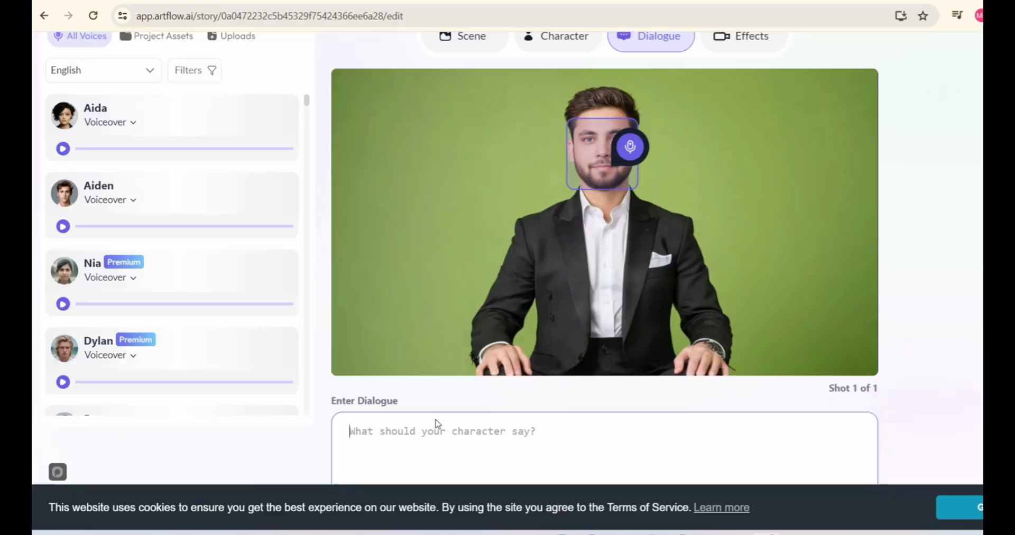
text(Now, if you want to create Ai Avatar like this one, so this can be achieved by creating a green screen ai talking avatar, so let see how we can)
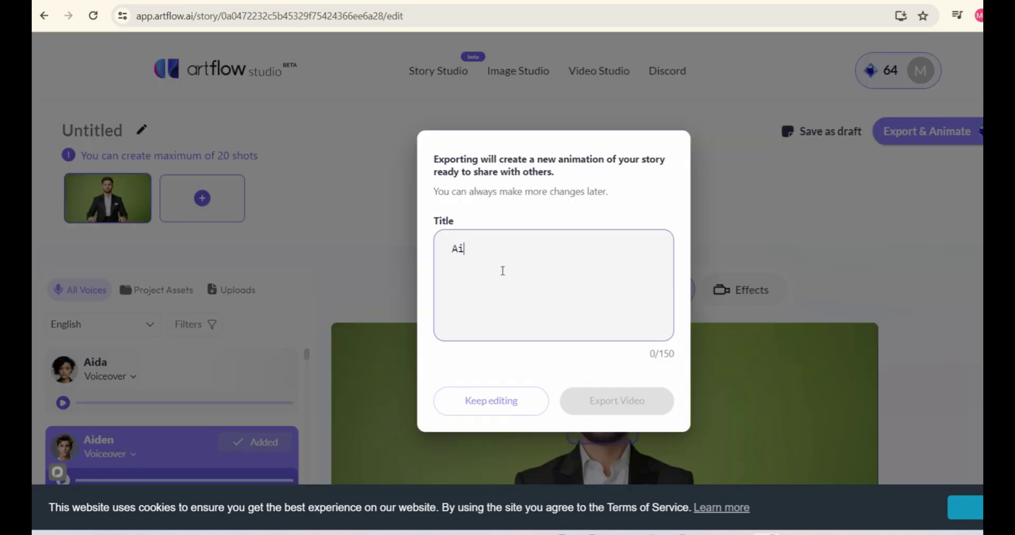
text(Green Screen Avatar)
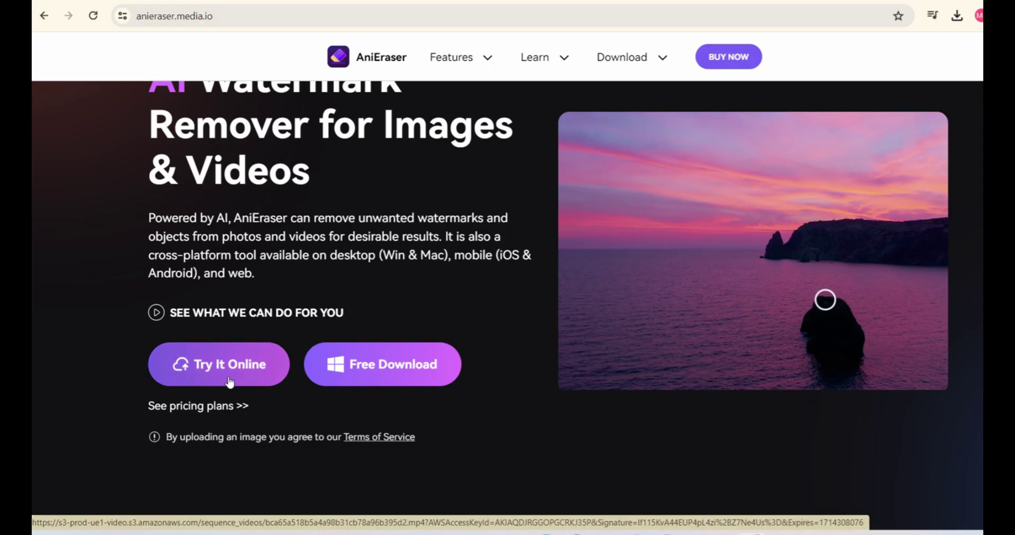
Open the online AniEraser app and upload the exported Ai Avatar_1 video
click(227, 376)
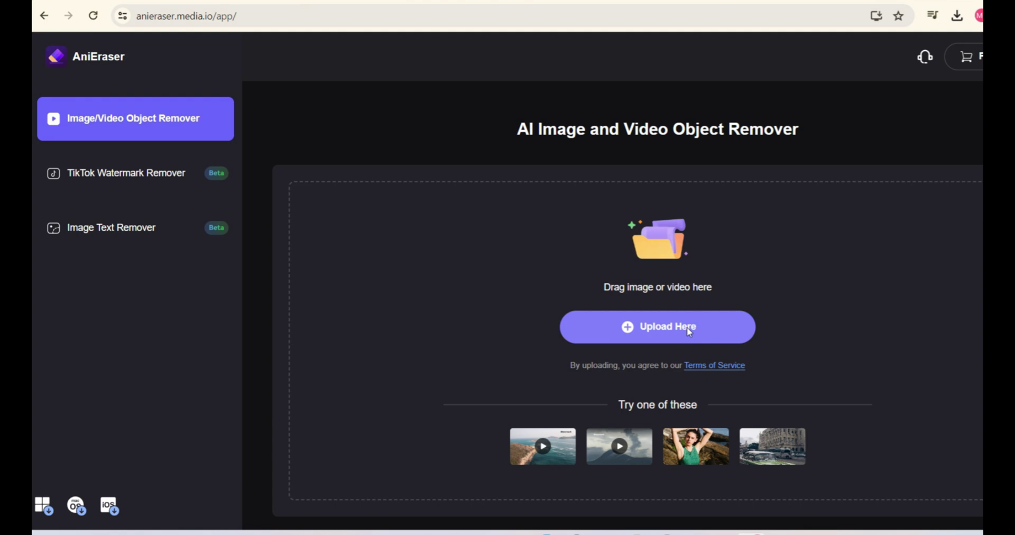
click(688, 331)
double_click(788, 221)
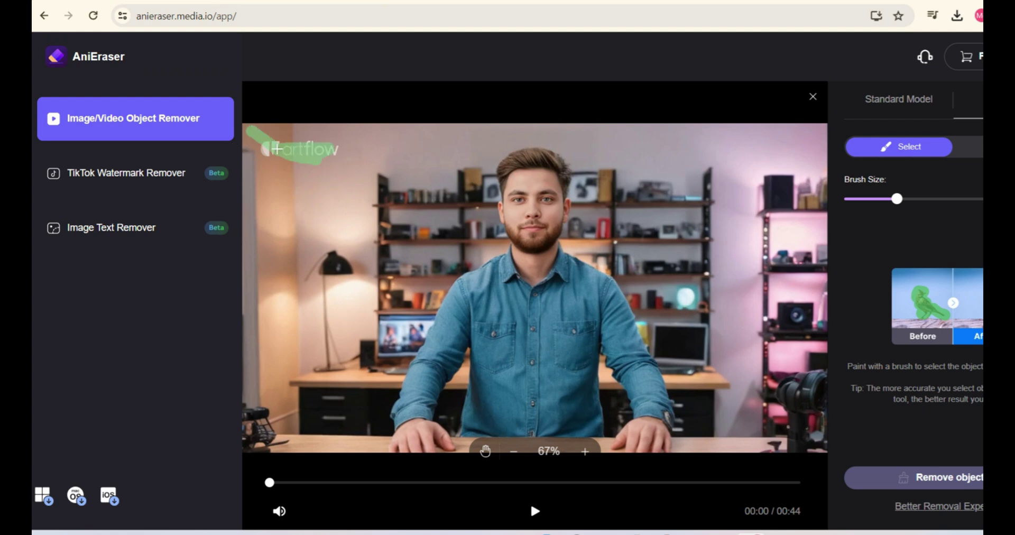
Remove the marked artflow watermark, then preview the cleaned video around 0:12
drag(262, 147, 267, 149)
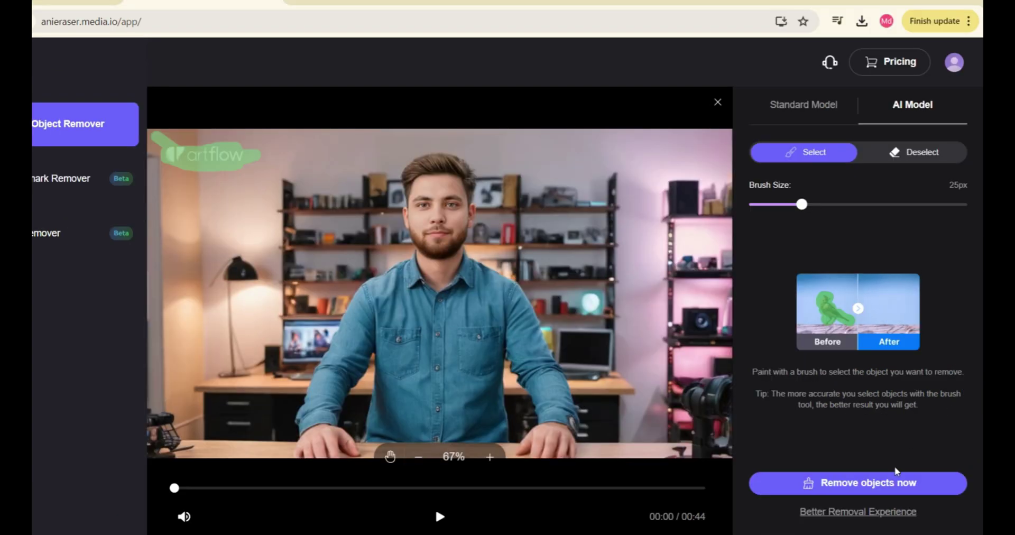
click(890, 487)
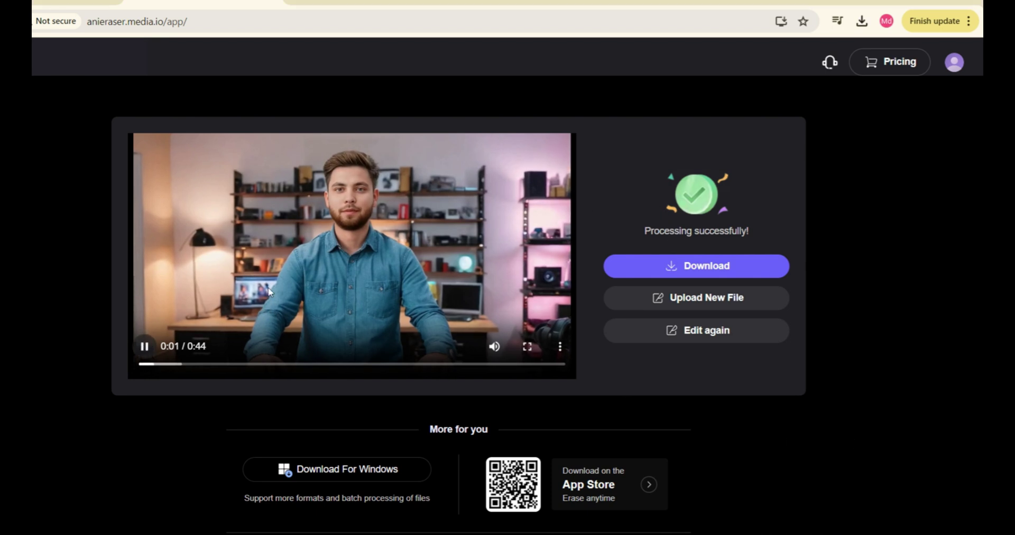
click(265, 364)
click(299, 358)
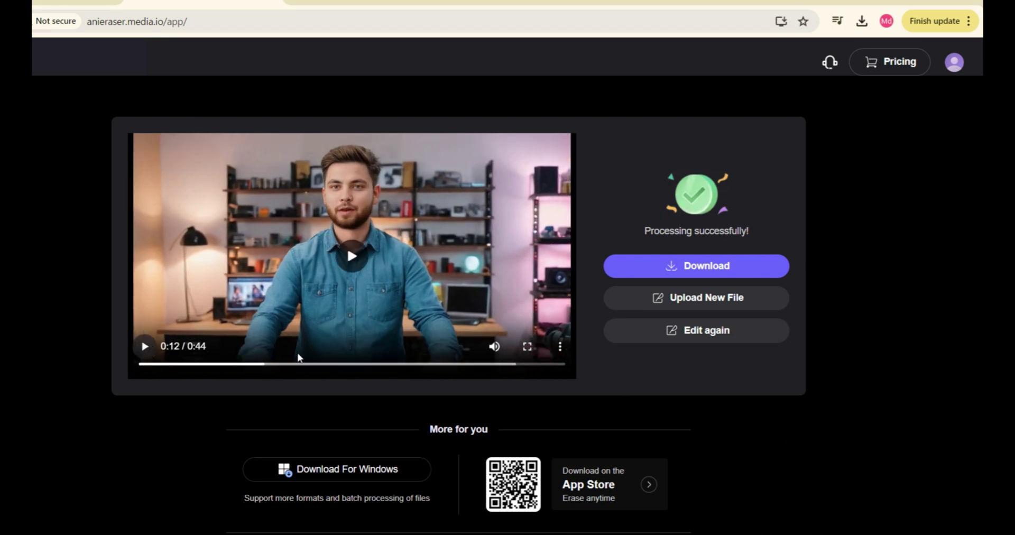